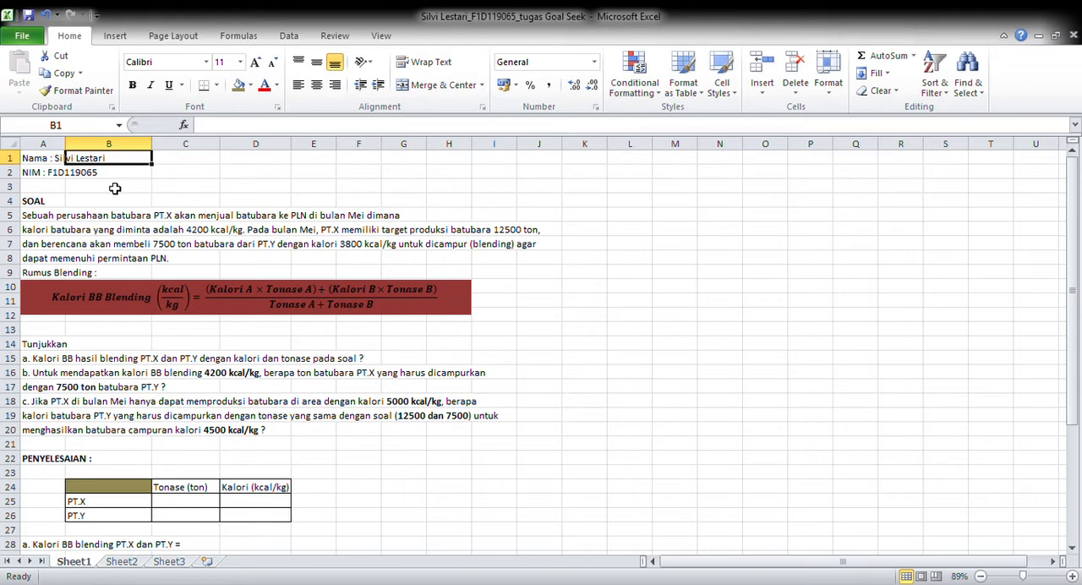
Read the coal blending problem on Sheet1, including the blending formula and questions a to c
click(129, 177)
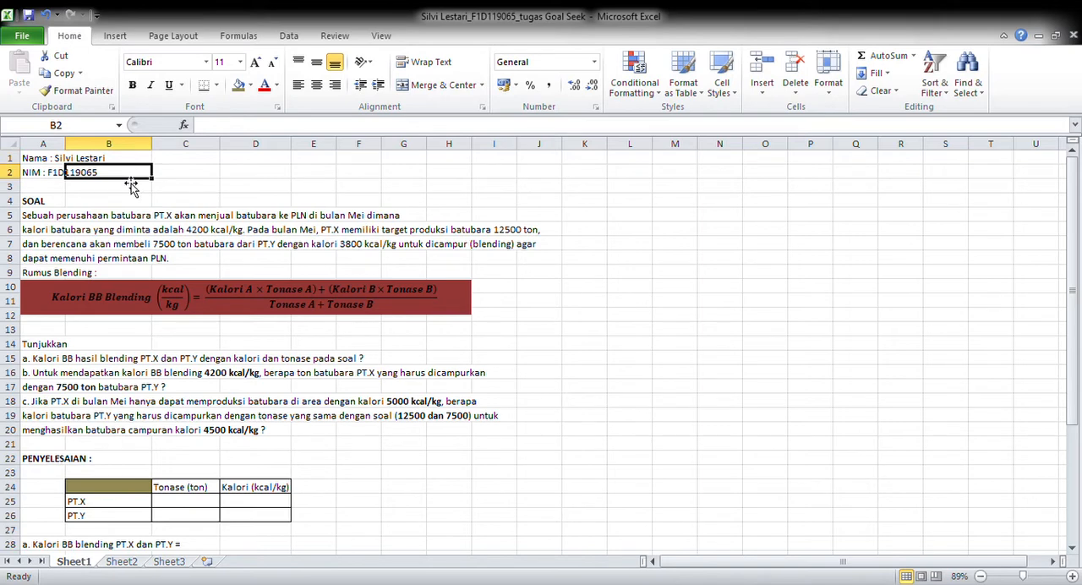
click(213, 176)
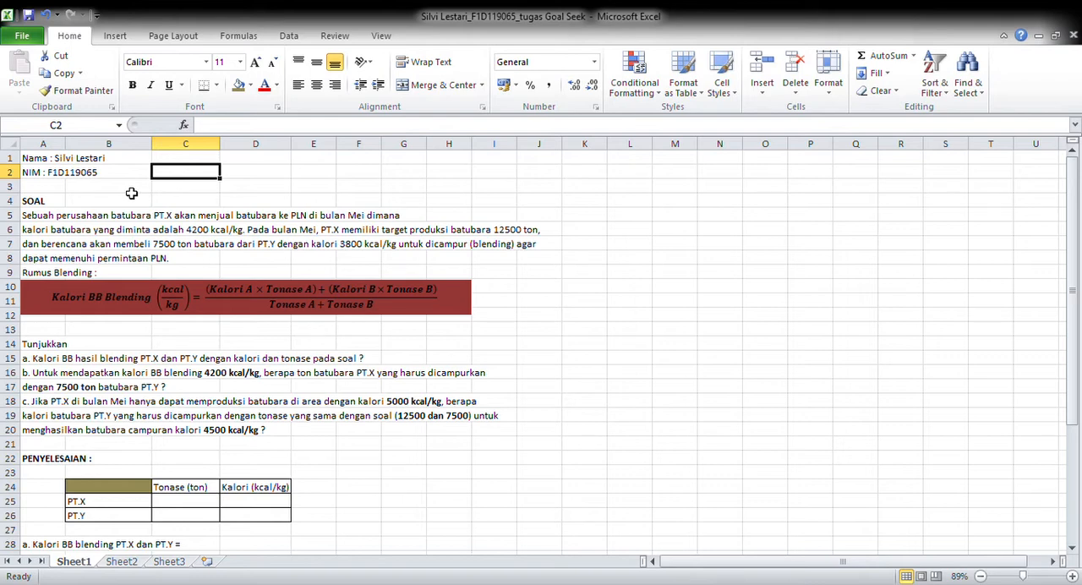
click(65, 205)
click(83, 219)
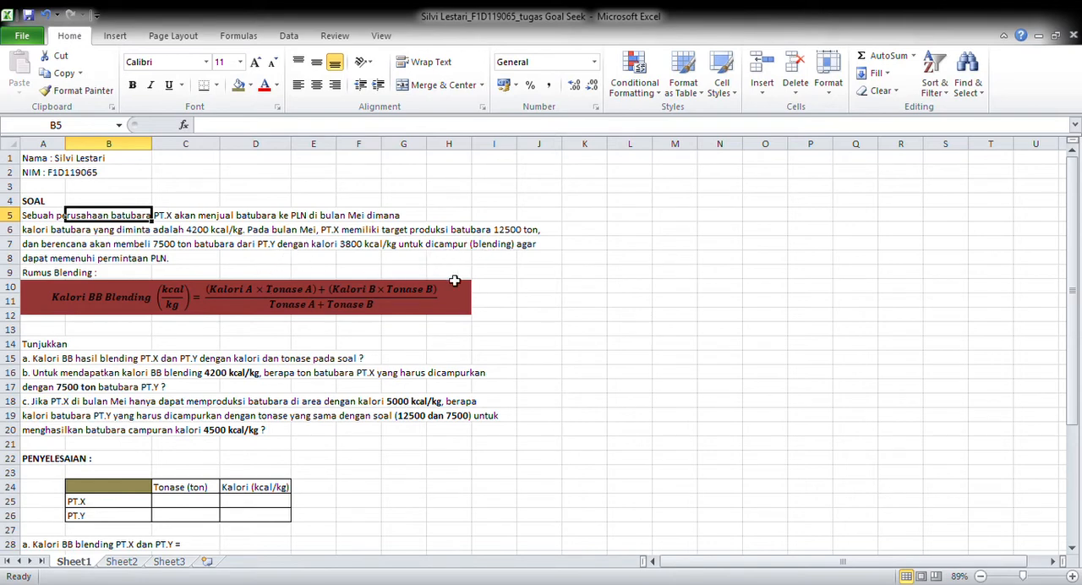
key(Down)
key(Down)
key(Down)
key(Down)
key(Down)
key(Down)
key(Down)
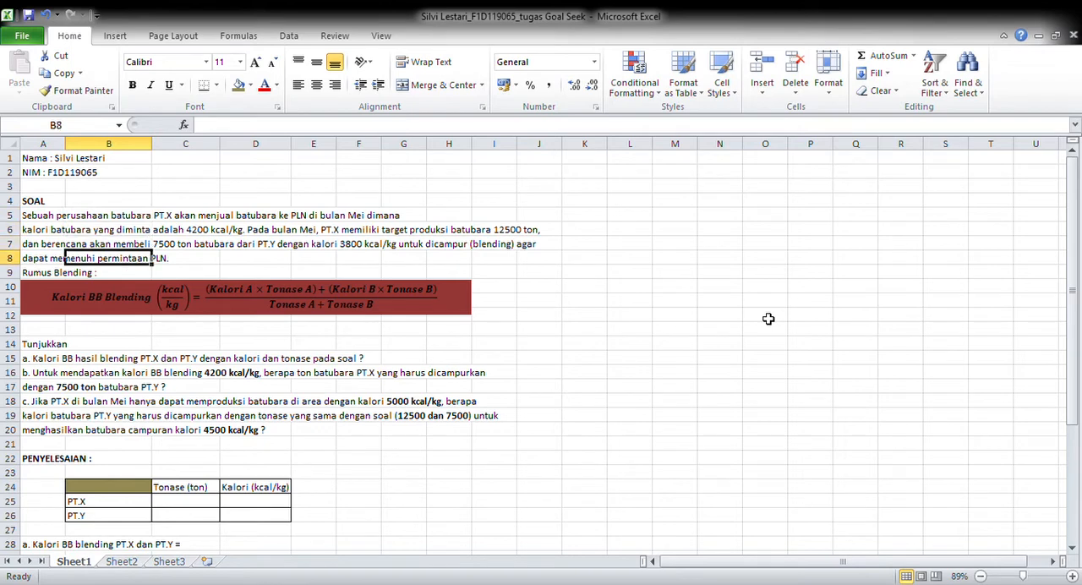
key(Down)
key(Down)
key(Down)
key(Down)
key(Down)
key(Down)
key(Down)
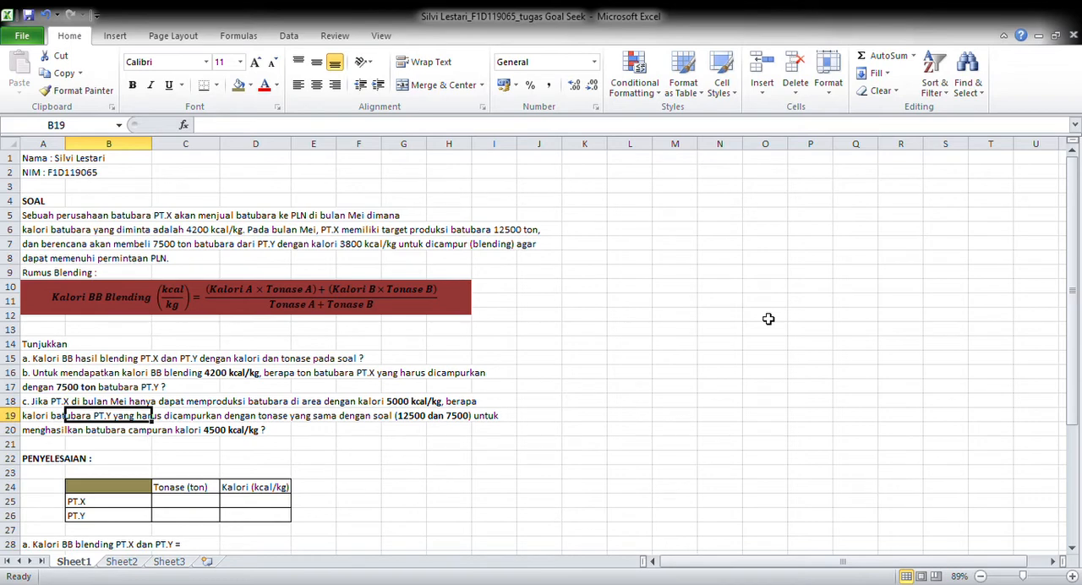
key(Down)
key(Down)
key(Down)
key(Down)
key(Down)
key(Down)
key(Down)
key(Down)
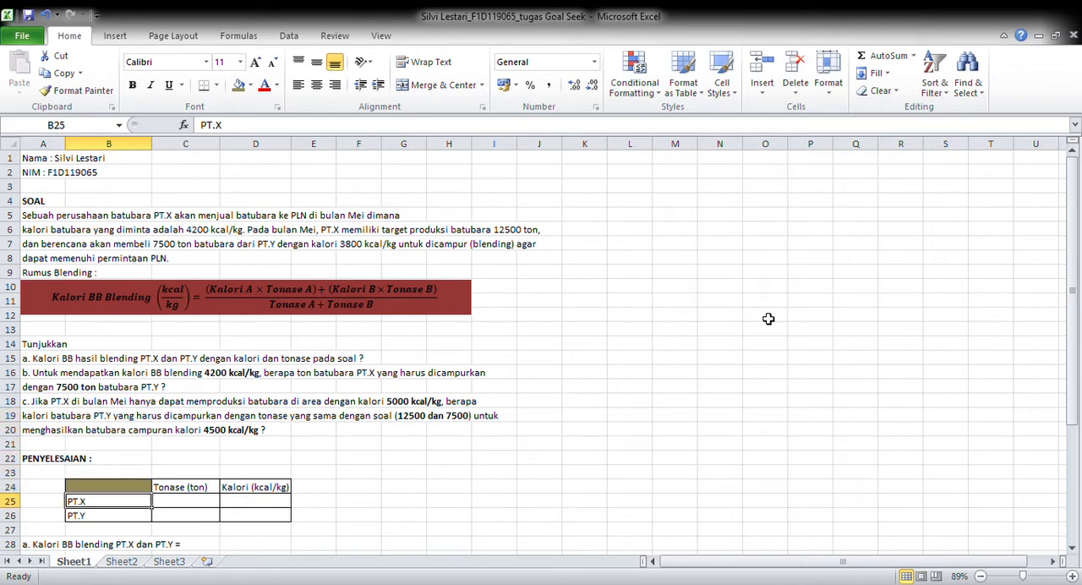
Review the solution area below the problem, covering the tonnage and calorie table and the answer rows for parts a, b and c
key(Down)
key(Down)
key(Down)
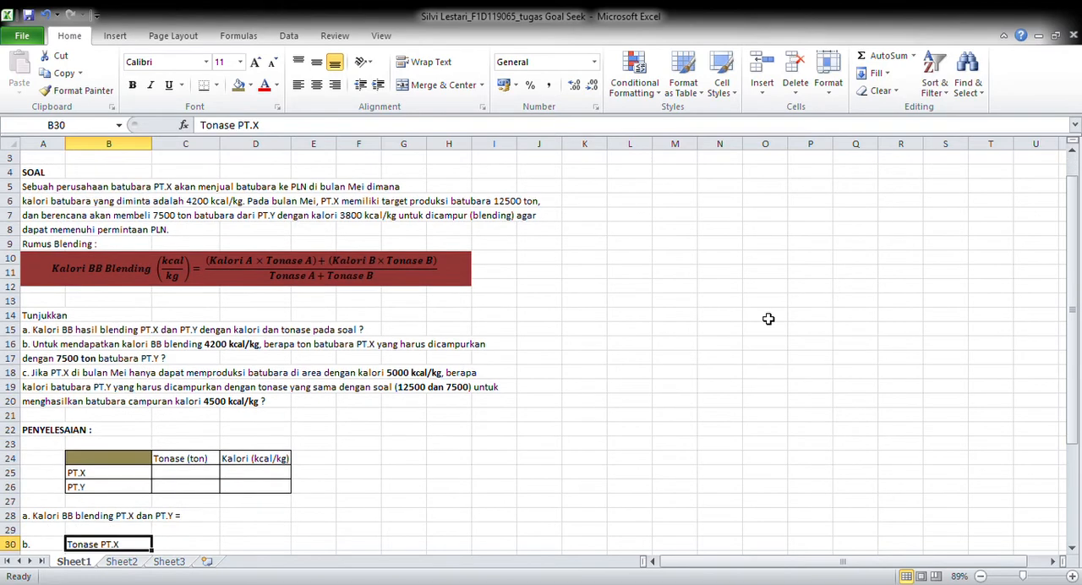
key(Down)
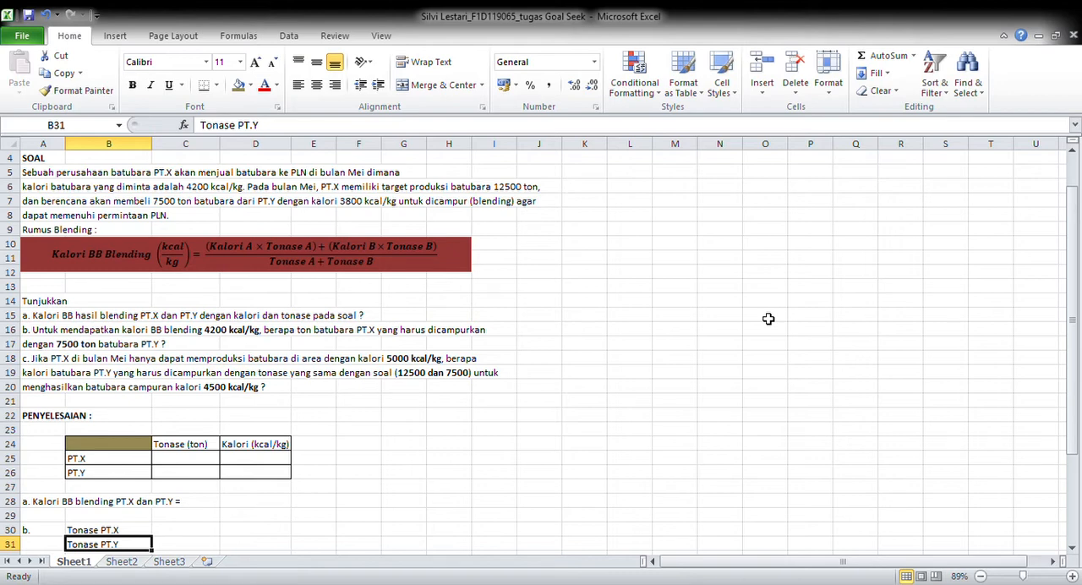
key(Down)
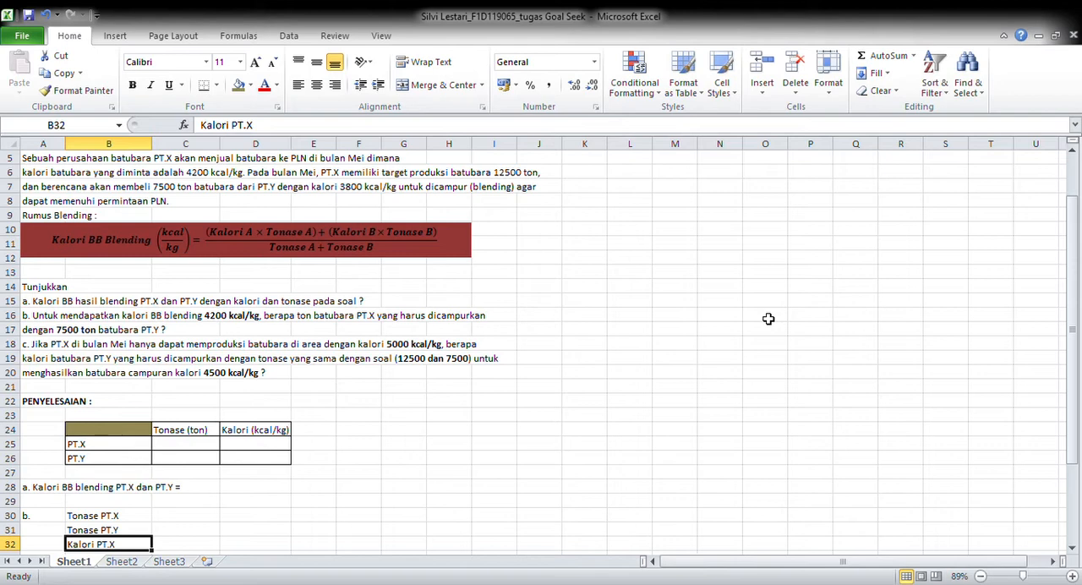
key(Down)
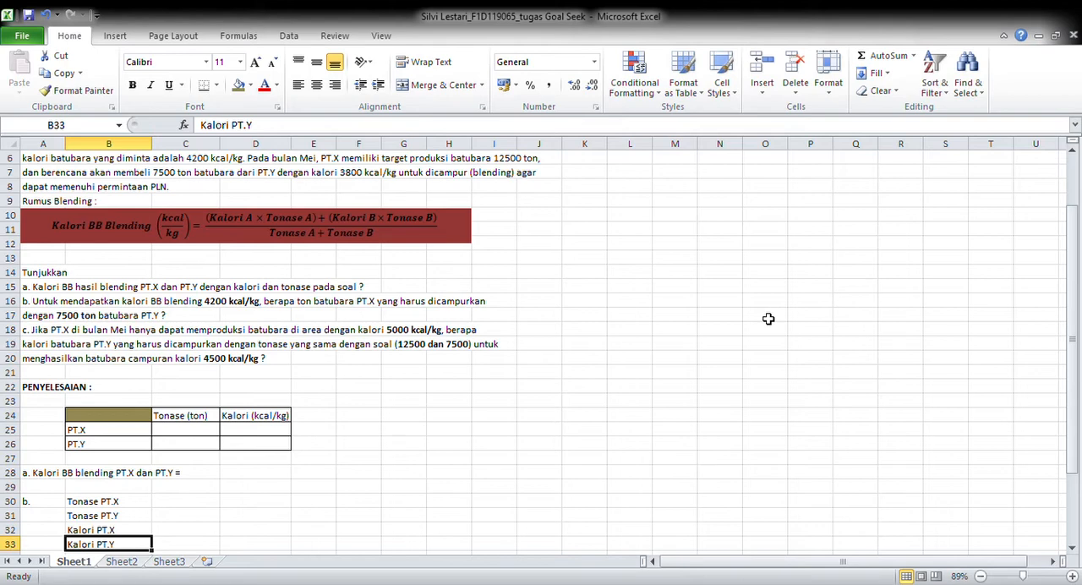
key(Down)
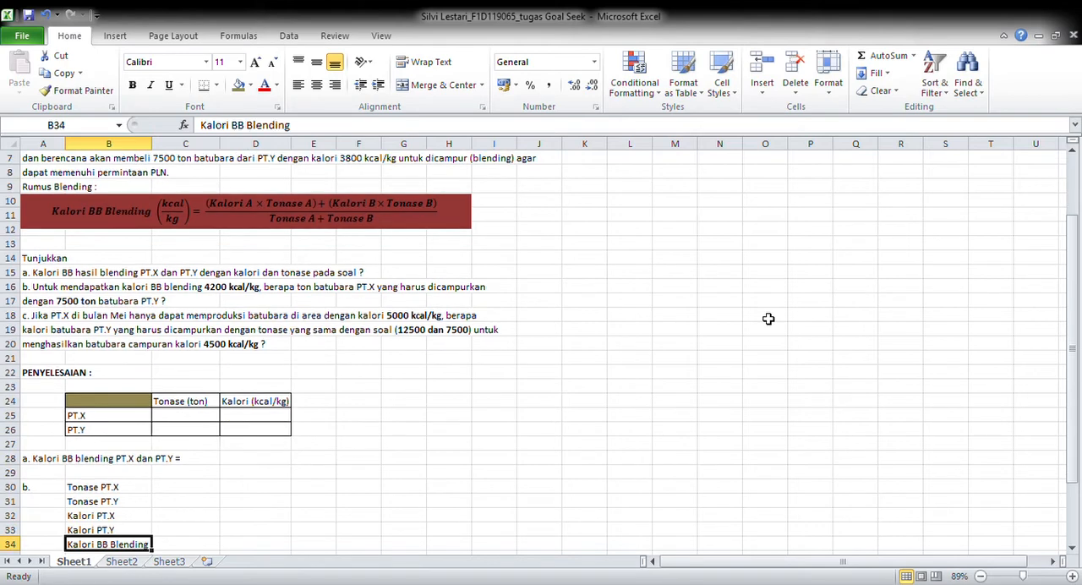
key(Down)
key(Down)
key(Down)
key(Down)
key(Down)
key(Down)
key(Down)
key(Down)
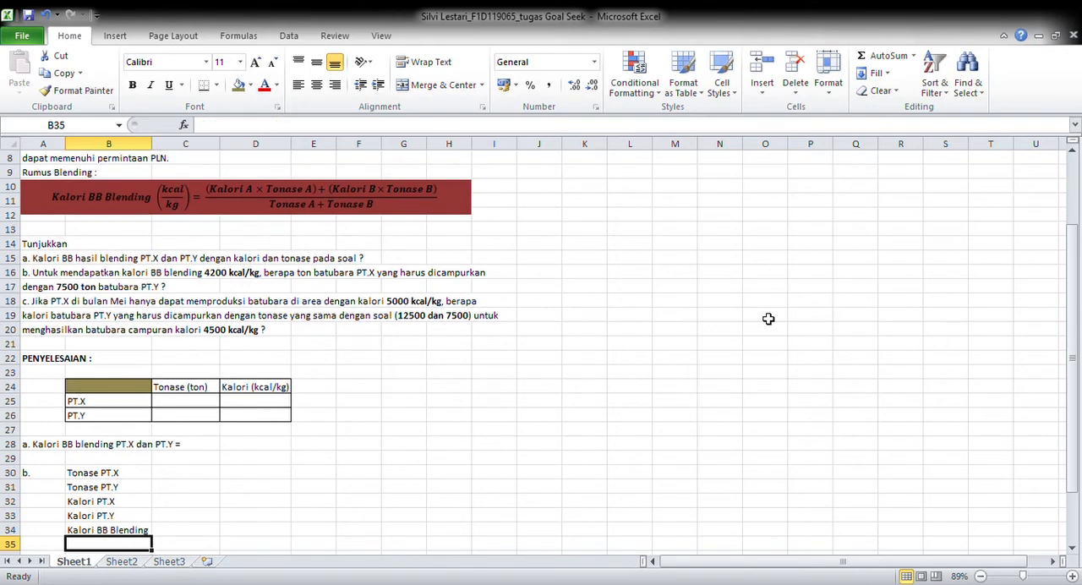
key(Down)
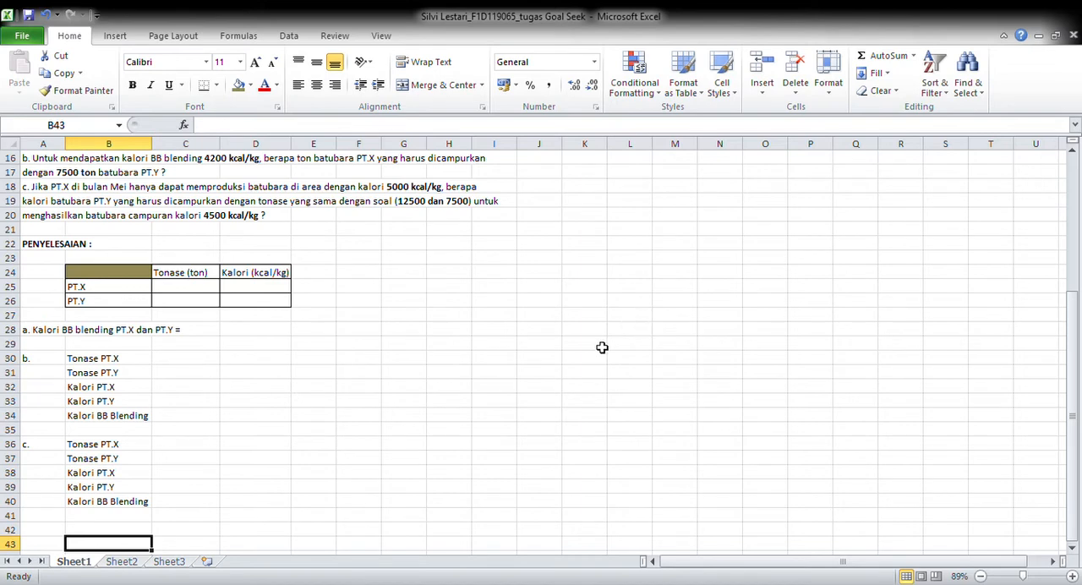
Fill in the table's tonnage column with 12500 for PT.X and 7500 for PT.Y
click(189, 293)
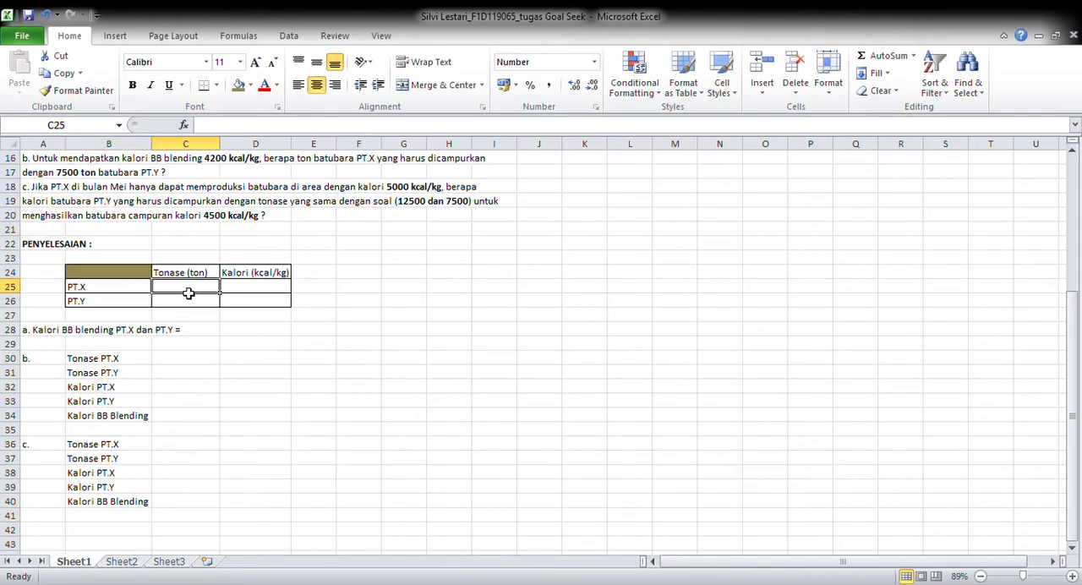
text(12500)
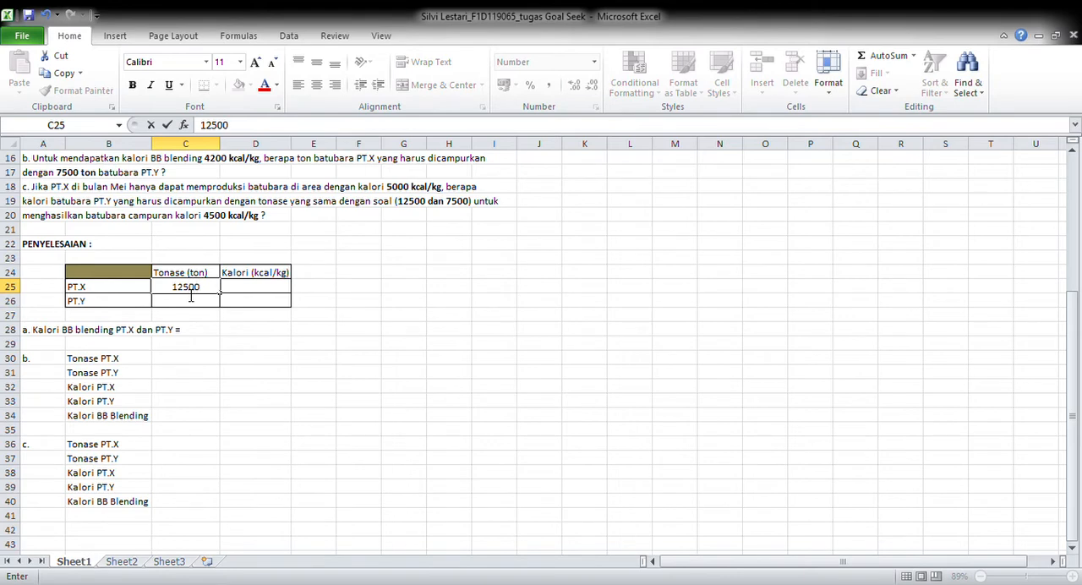
click(192, 307)
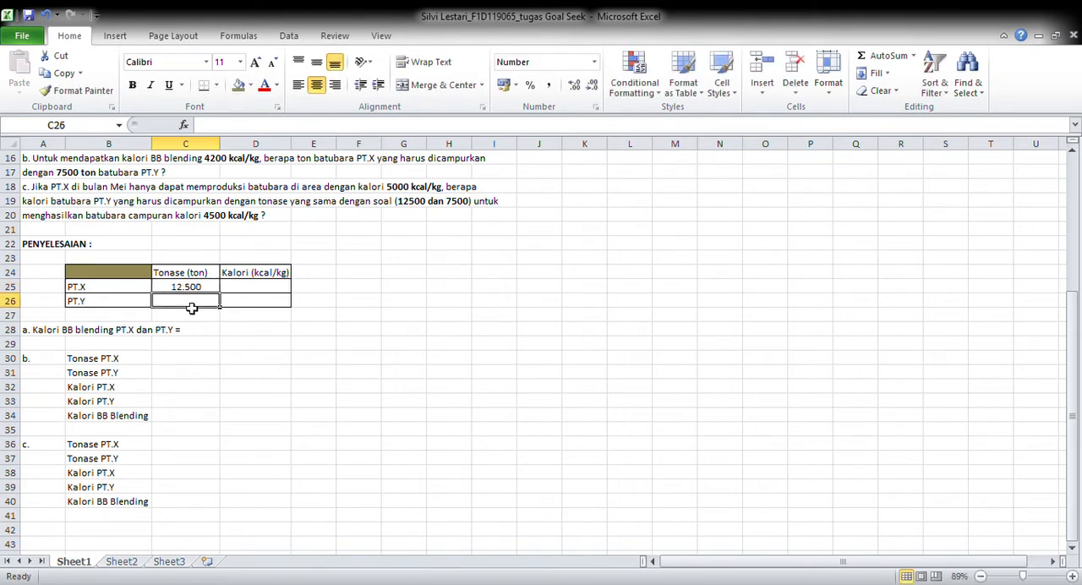
text(7500)
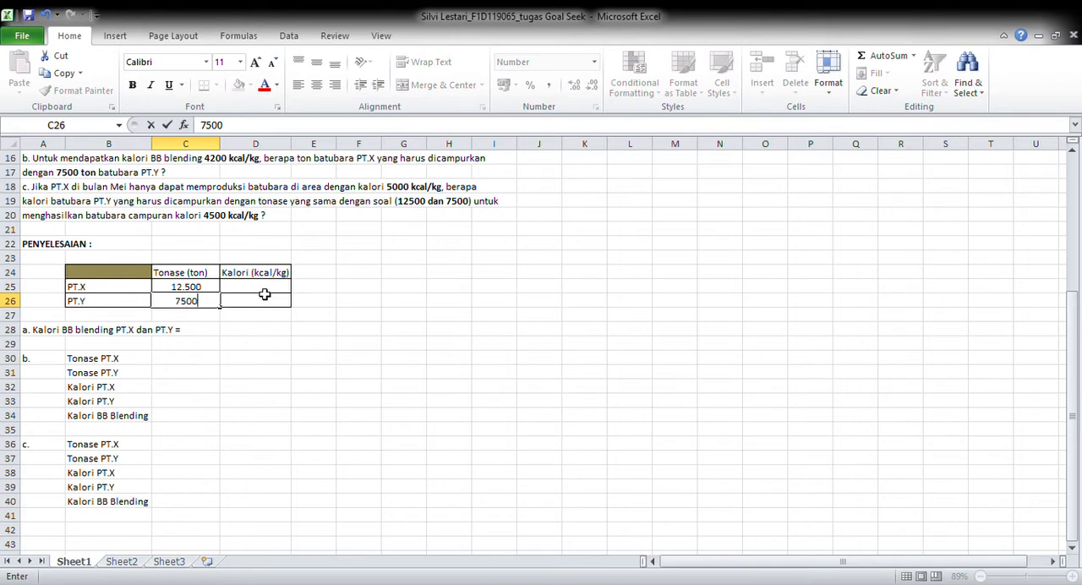
Fill in the table's calorie column with 4200 for PT.X and 3800 for PT.Y
click(267, 296)
click(267, 289)
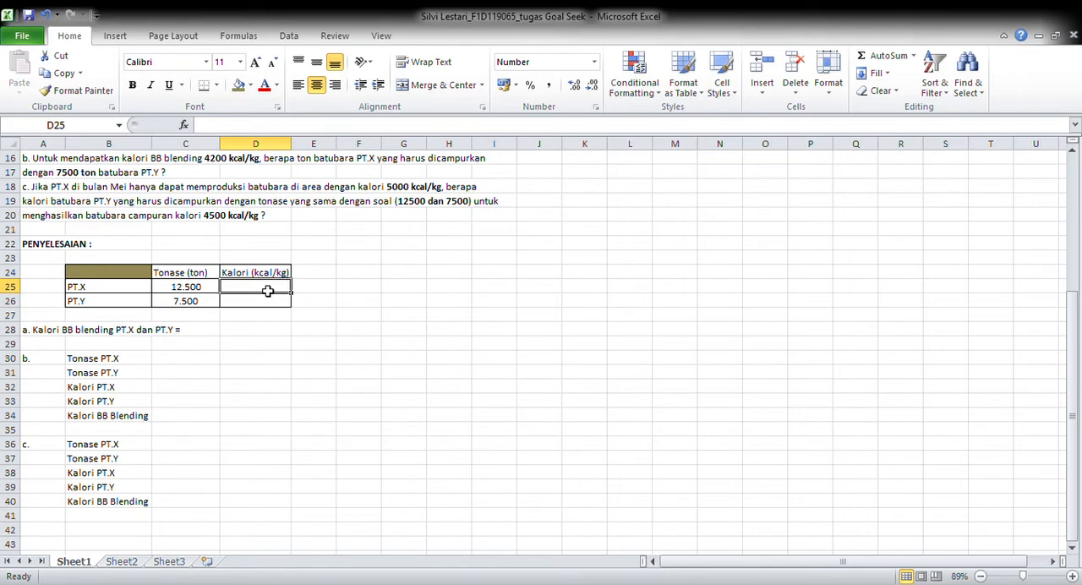
text(4200)
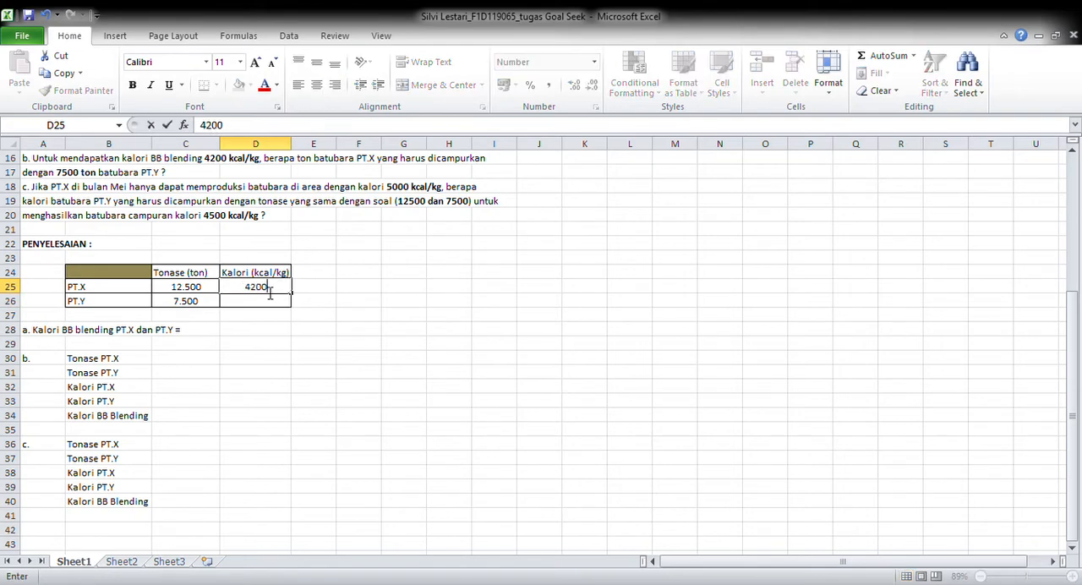
click(271, 306)
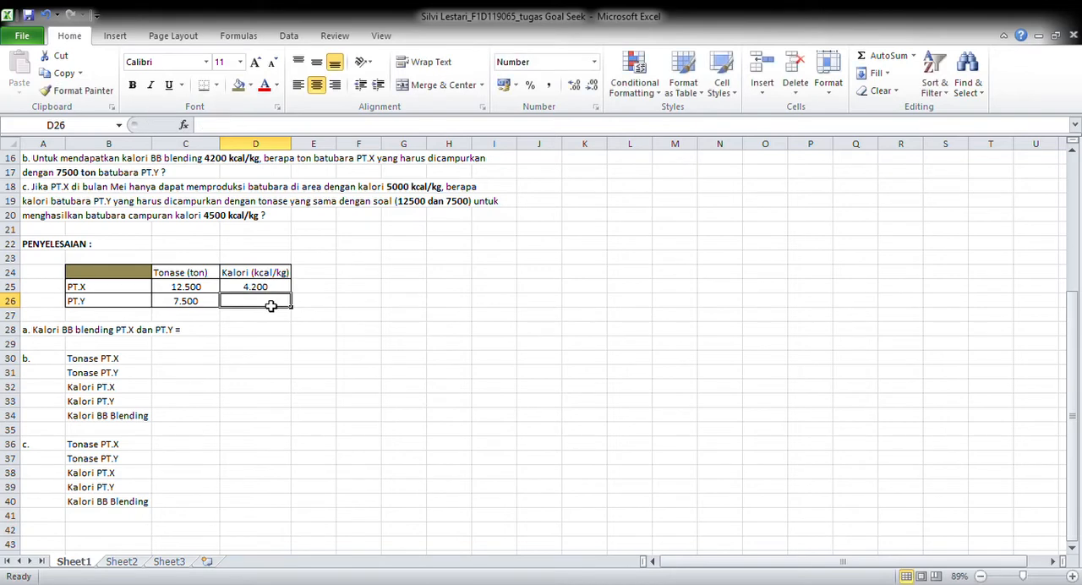
text(3800)
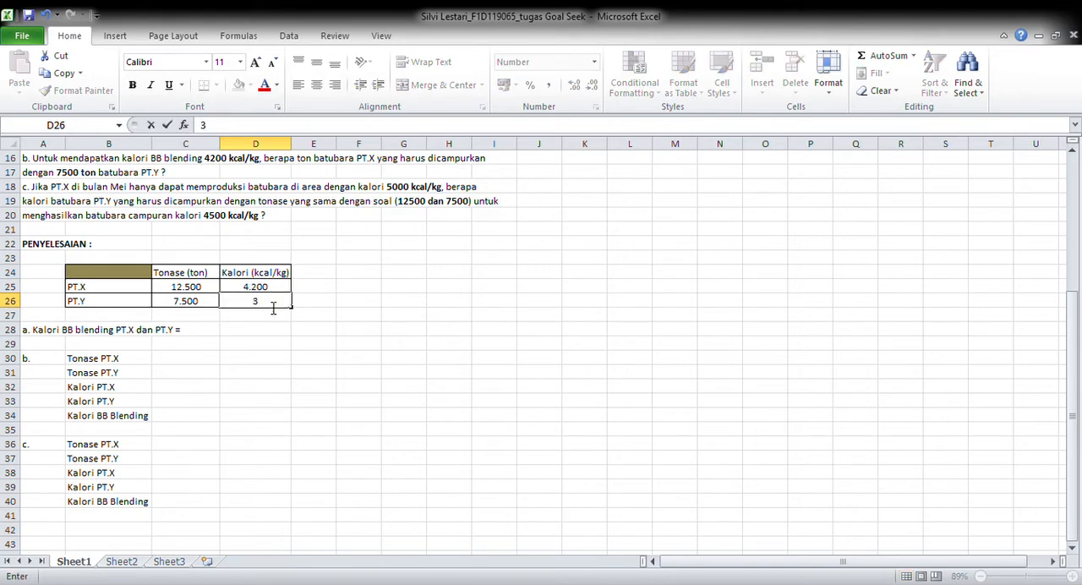
click(215, 330)
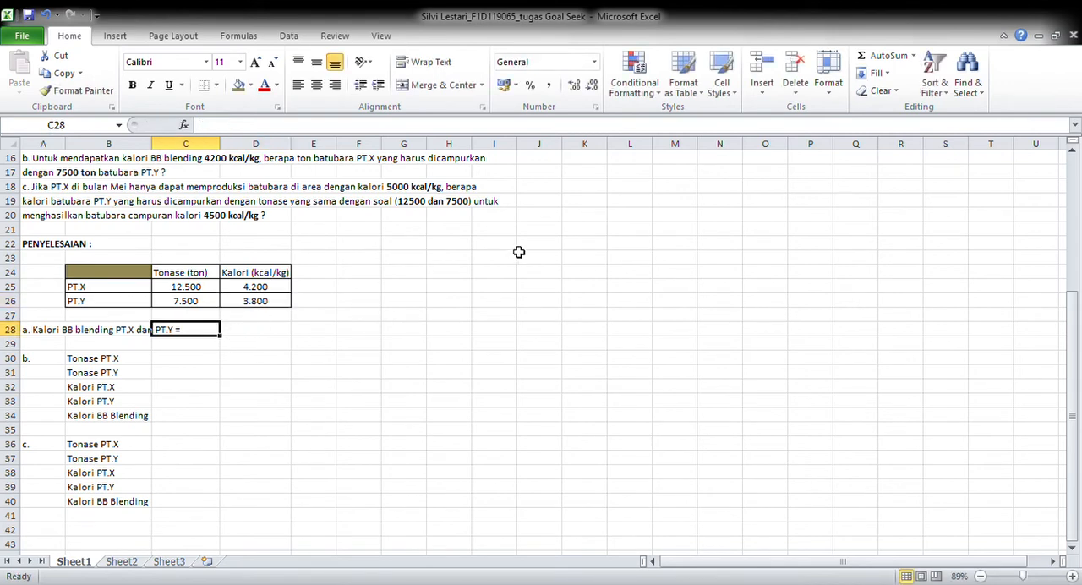
Begin the part a blending formula in D28 with the numerator =((D25*C25)+(D26*C26)), referencing the table's calorie and tonnage cells
key(Up)
key(Up)
key(Up)
key(Up)
key(Up)
key(Up)
key(Up)
key(Up)
key(Up)
key(Up)
key(Up)
key(Up)
key(Up)
key(Up)
key(Up)
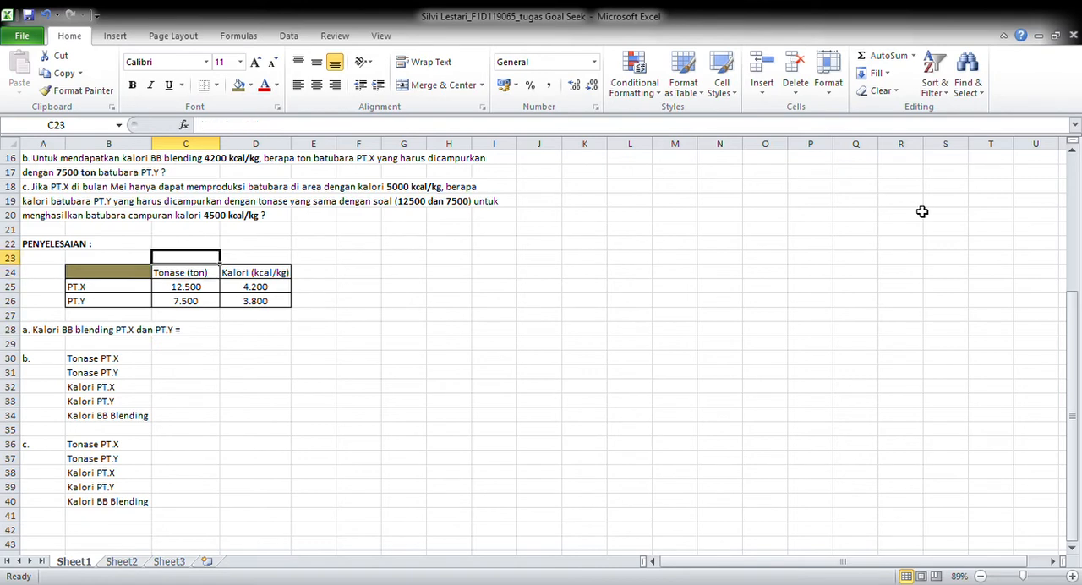
key(Up)
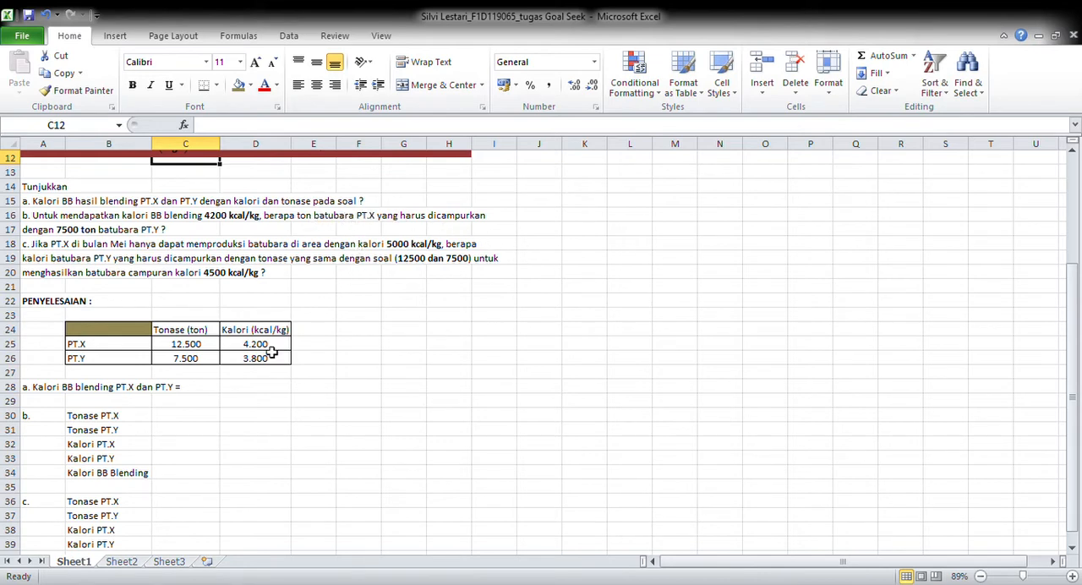
click(195, 420)
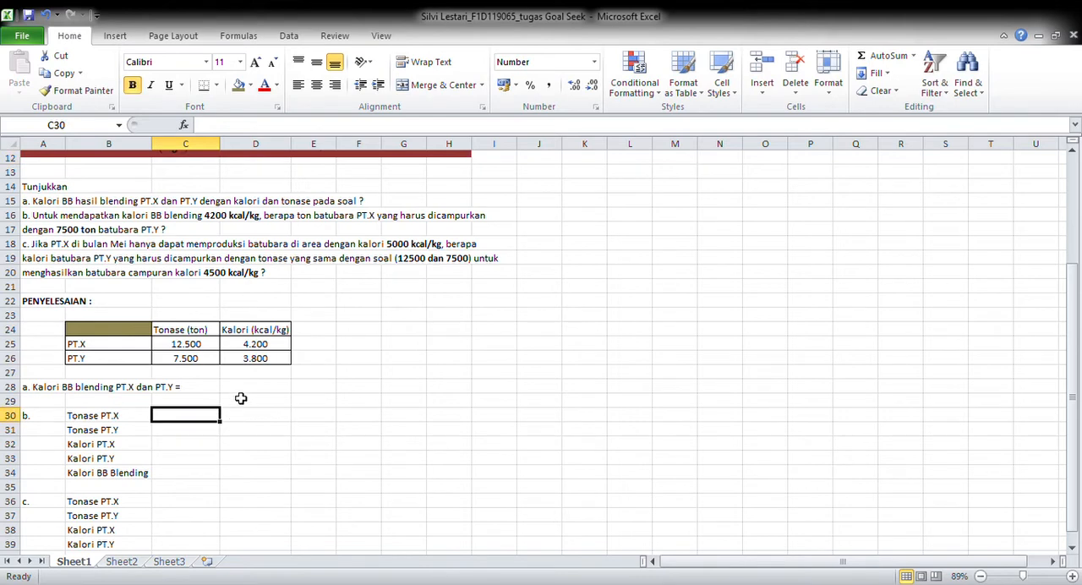
click(243, 392)
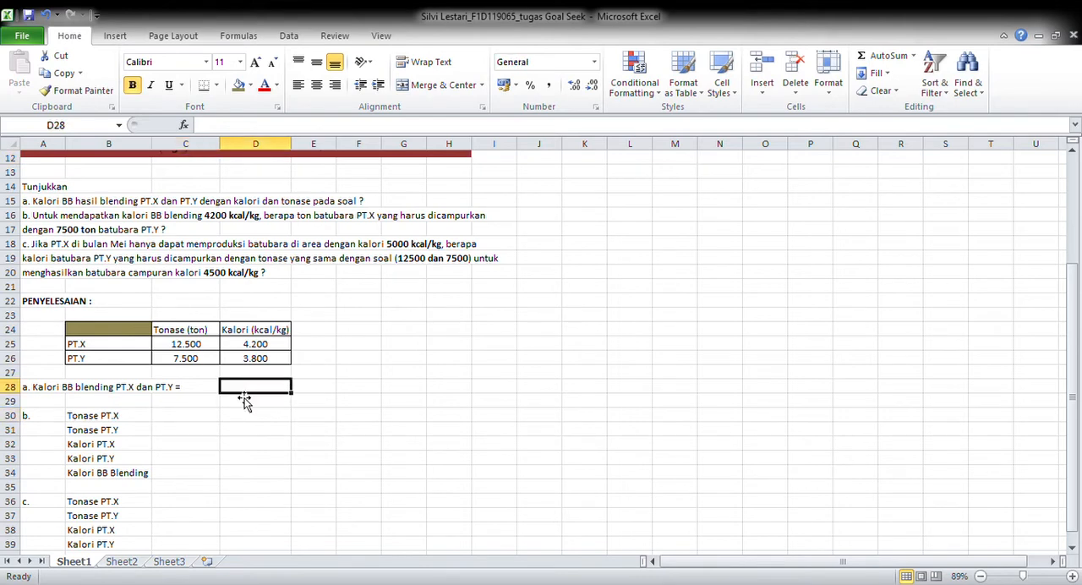
text(=(()
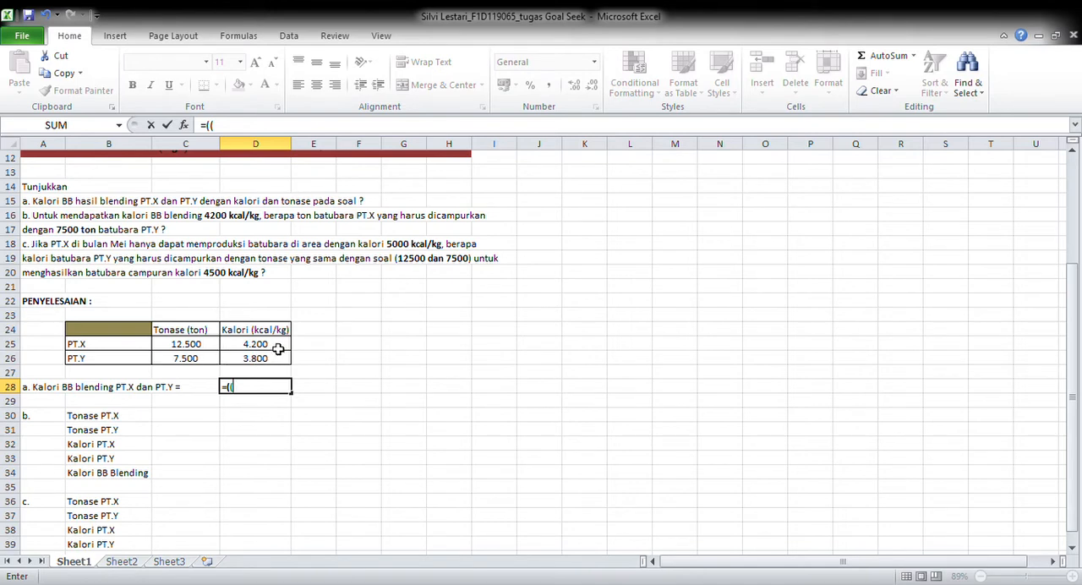
click(278, 348)
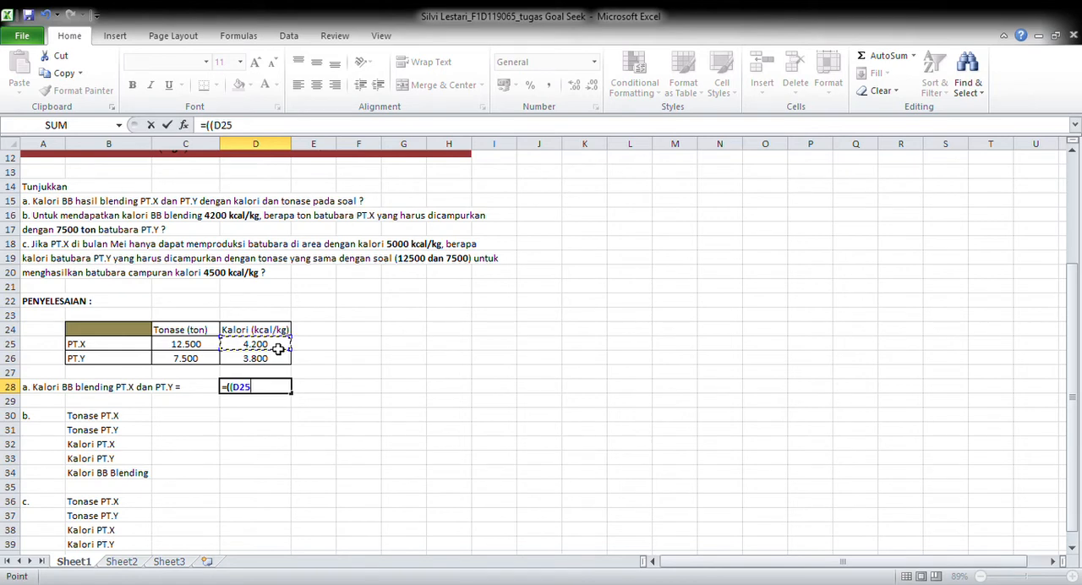
text(*)
click(192, 347)
text())
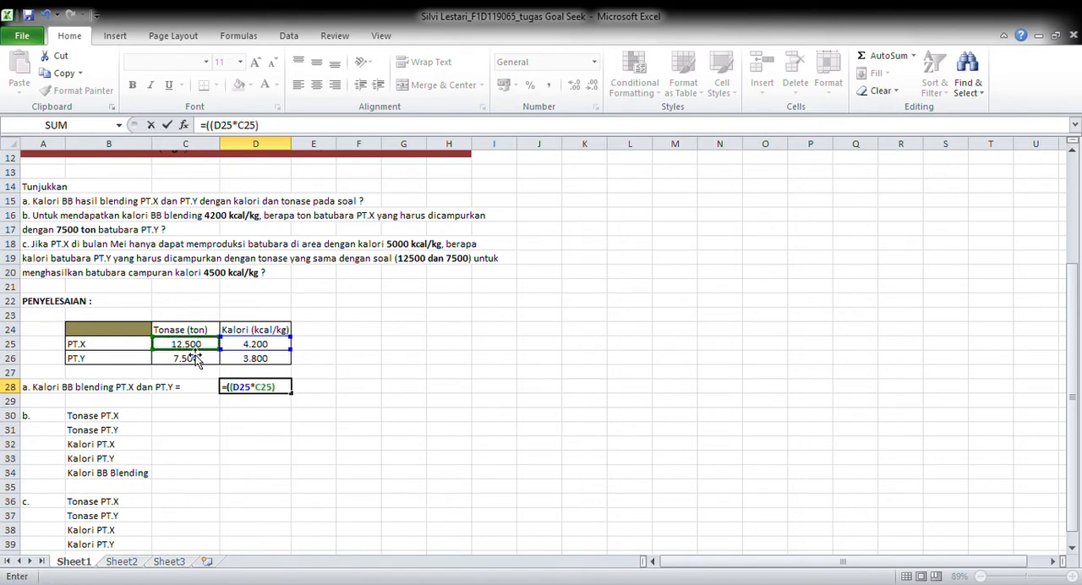
text(+()
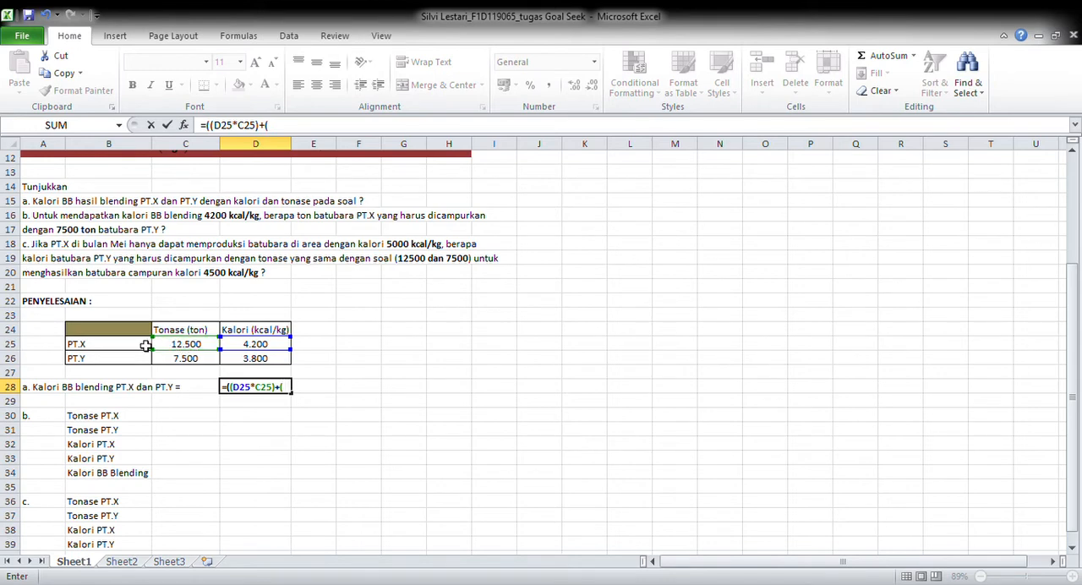
click(251, 361)
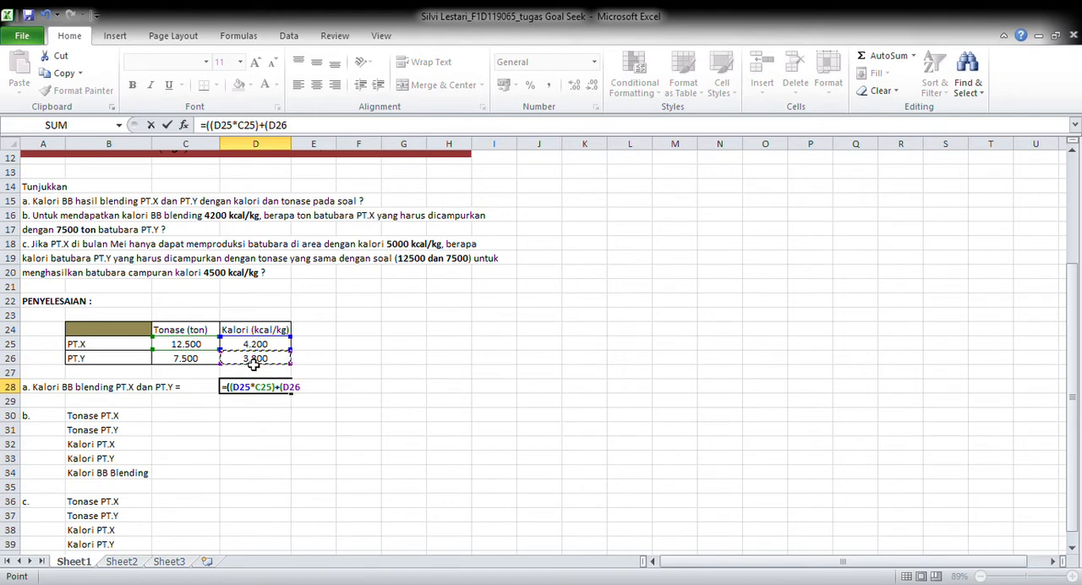
text(*)
click(193, 361)
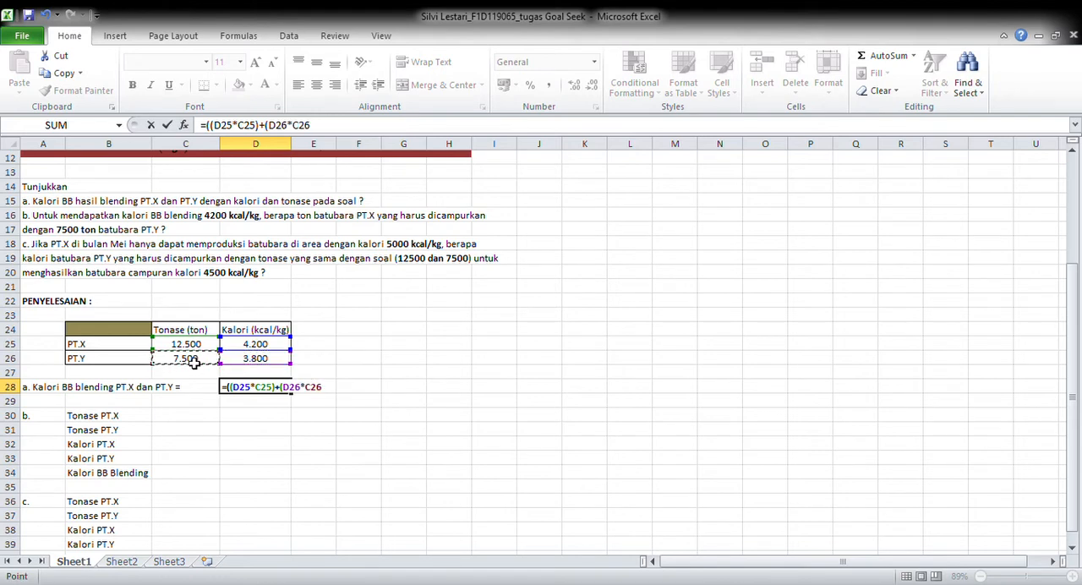
text())/()
Complete the D28 formula by dividing by the total tonnage (C25+C26) and enter it
click(195, 346)
text(+)
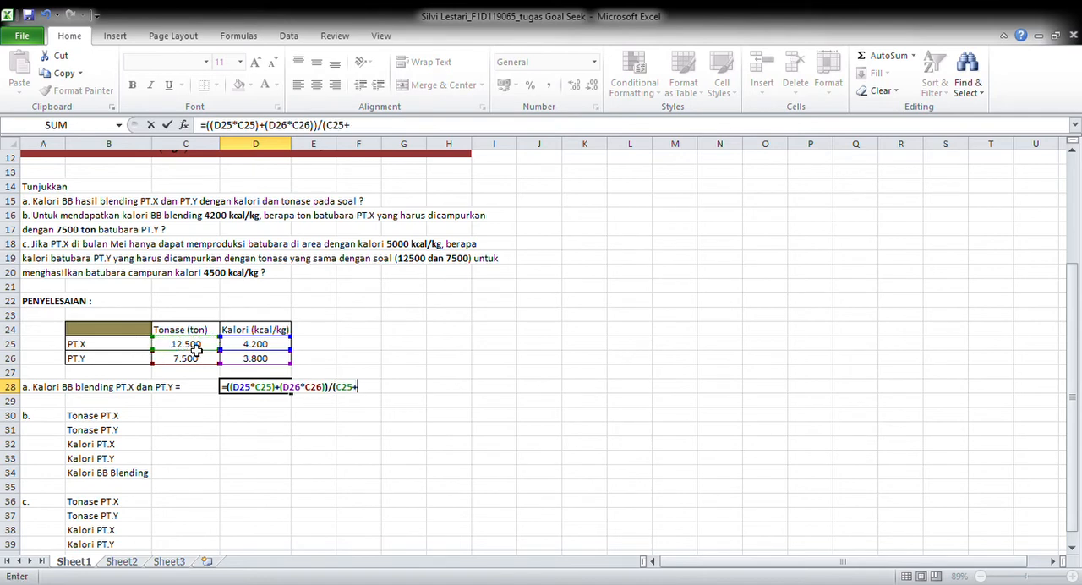
click(198, 362)
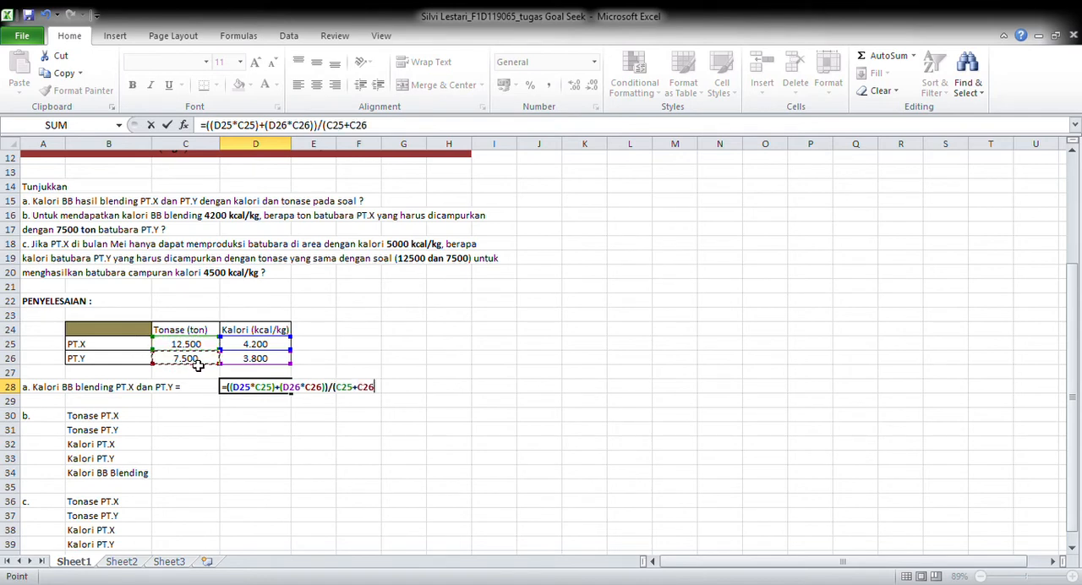
text())
key(Return)
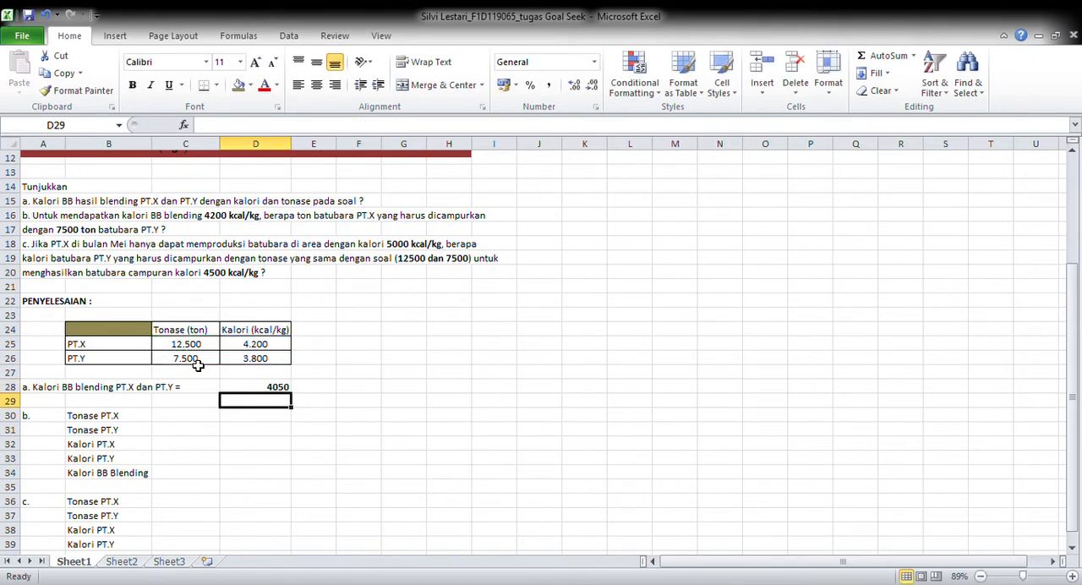
Add the unit kcal/kg in E28, beside the part a blended calorie value
click(242, 389)
click(319, 390)
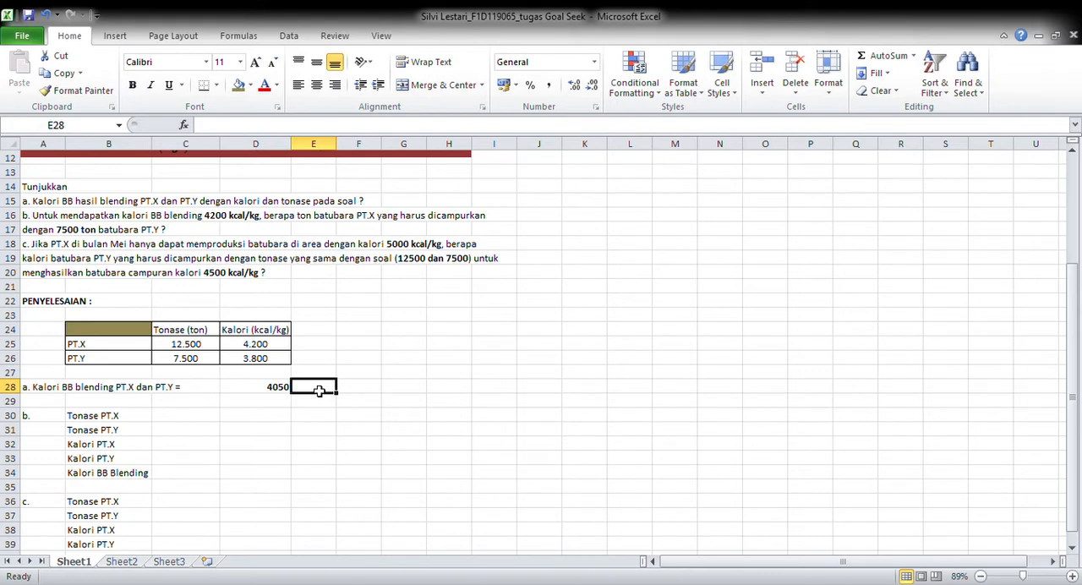
text(kc)
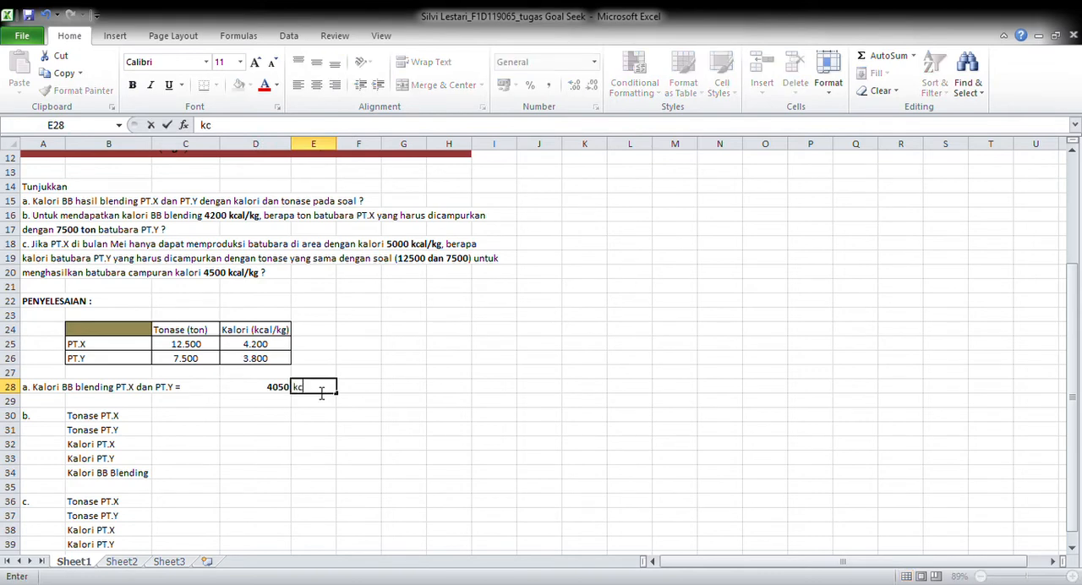
text(al/kg)
Fill in the part b tonnages with 12500 for PT.X in C30 and 7500 for PT.Y in C31
click(220, 422)
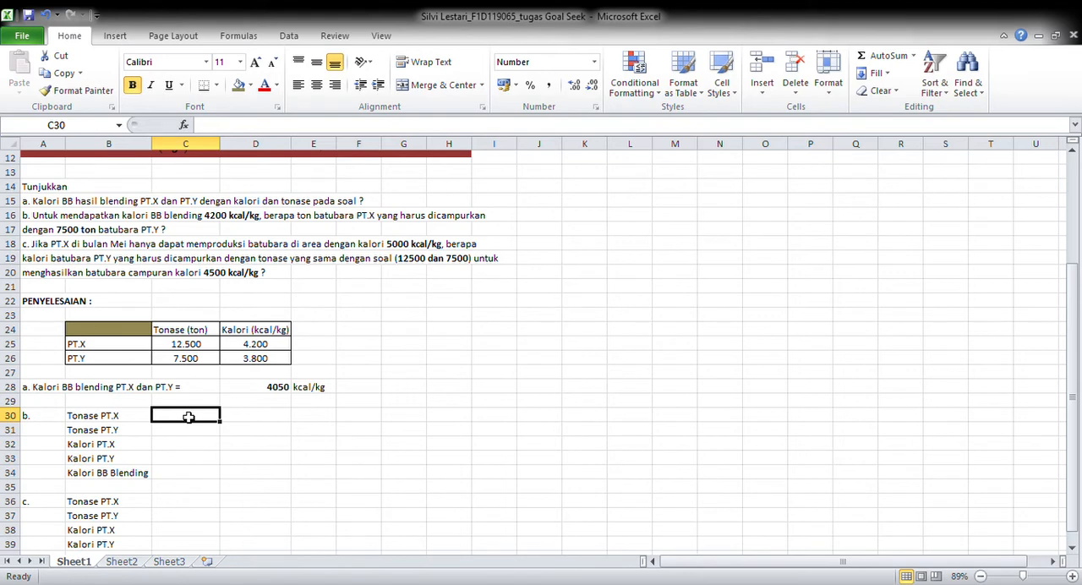
text(125000)
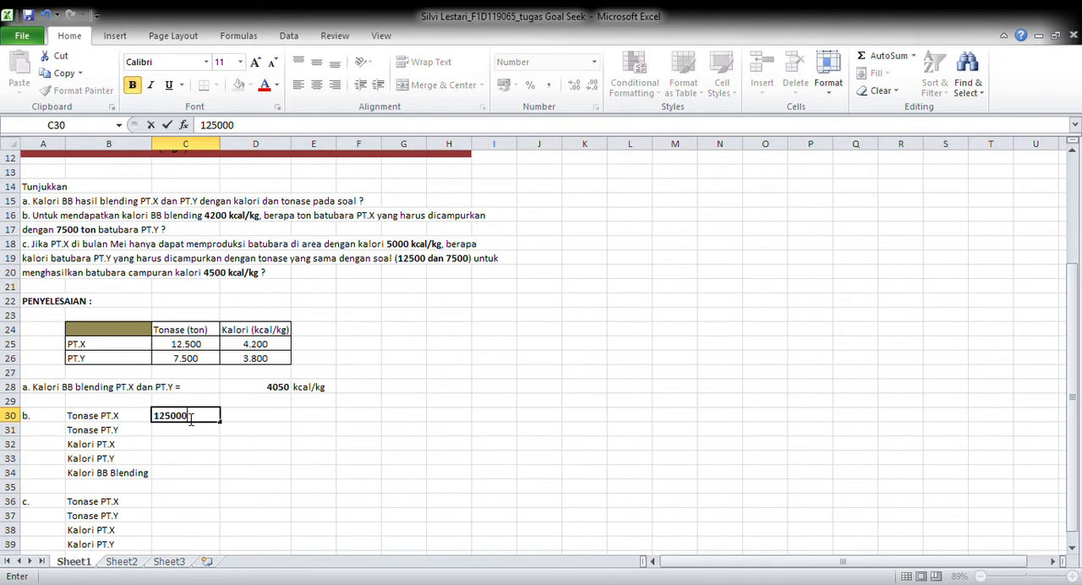
key(BackSpace)
key(Return)
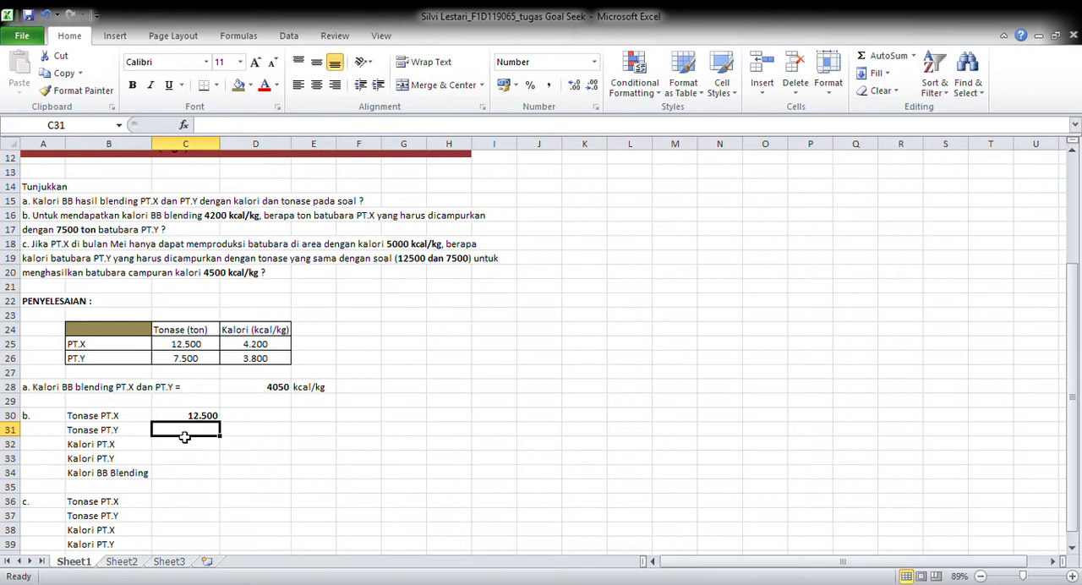
text(75)
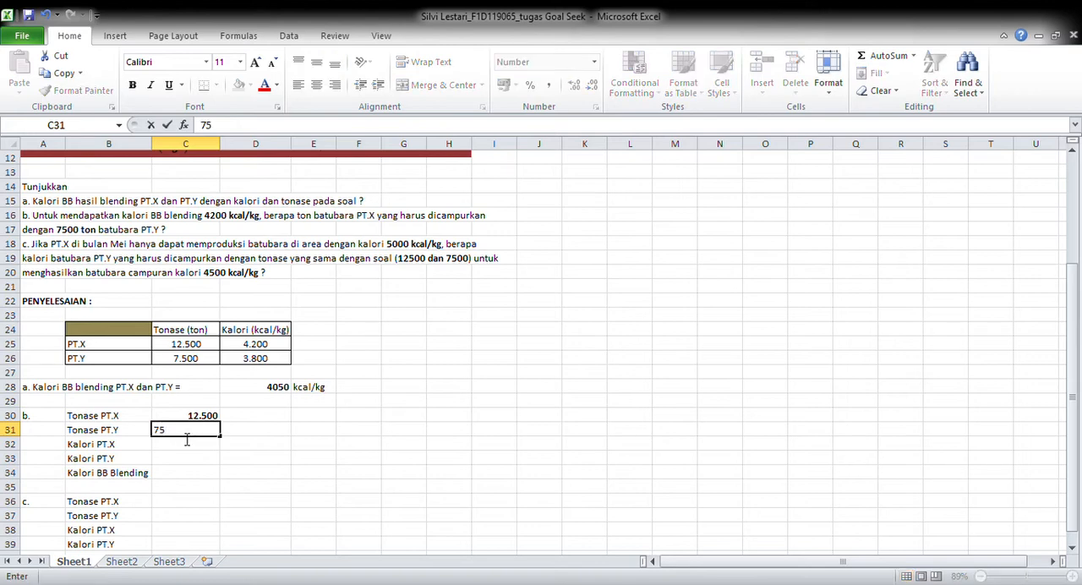
text(00)
key(Return)
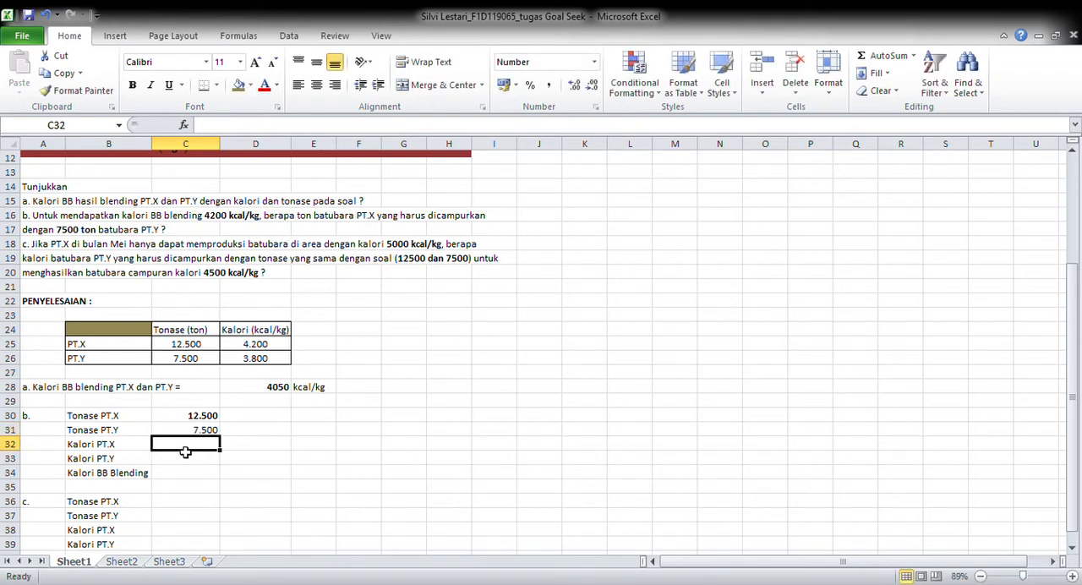
Fill in the part b calorie values with 4200 for PT.X in C32 and 3800 for PT.Y in C33
text(4200)
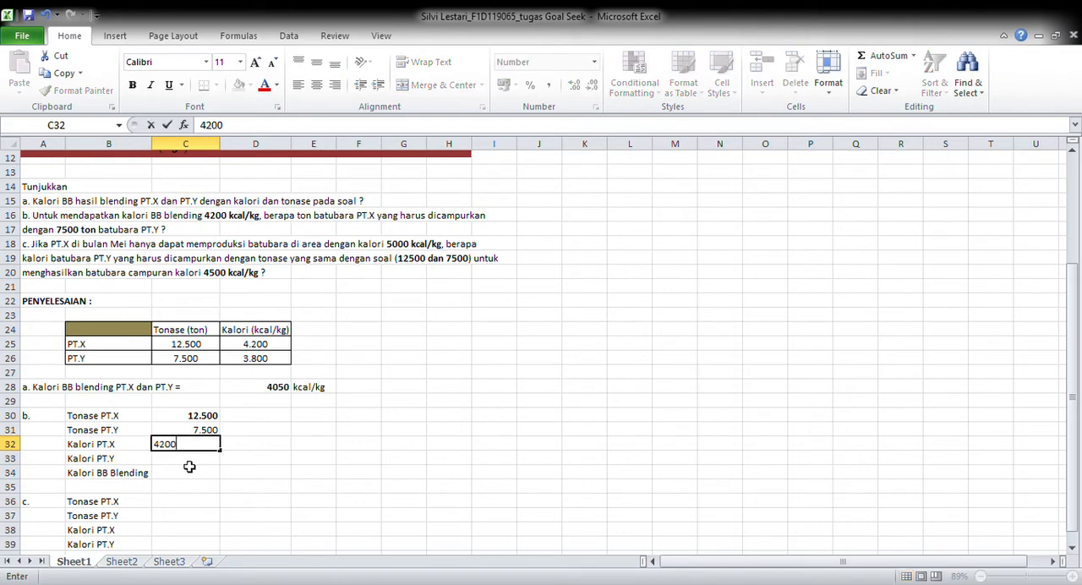
key(Return)
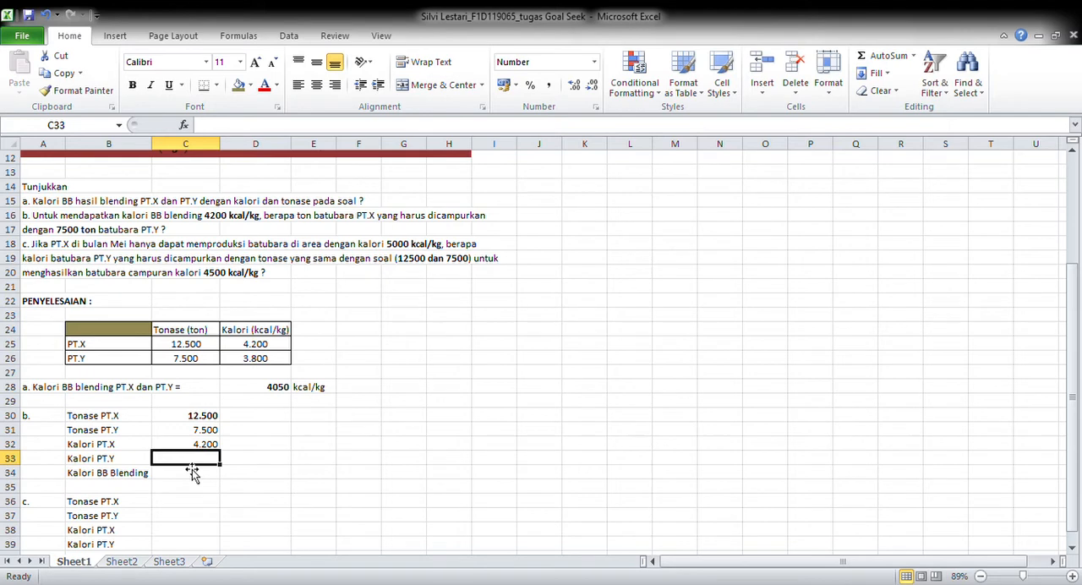
text(3800)
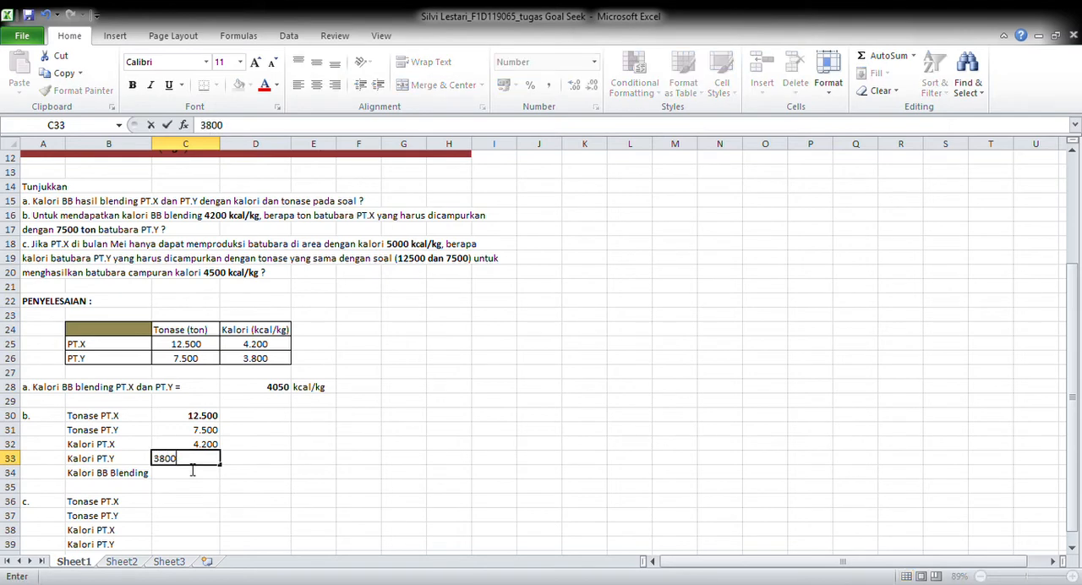
Begin the part b blending formula in C34 with the numerator =((C32*C30)+(C33*C31)), referencing the calorie and tonnage cells
click(193, 480)
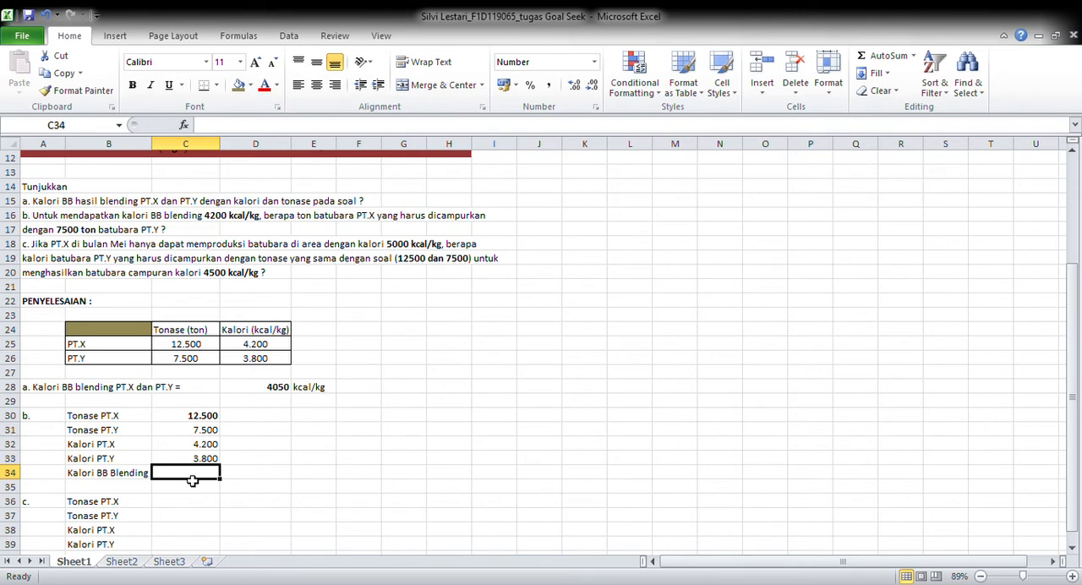
text(=)
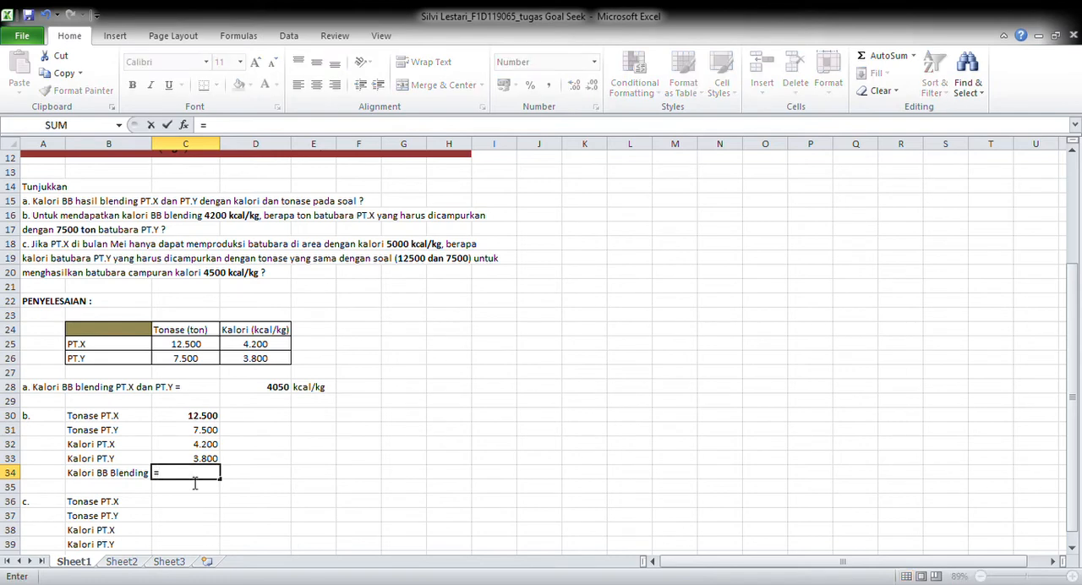
text((()
click(170, 445)
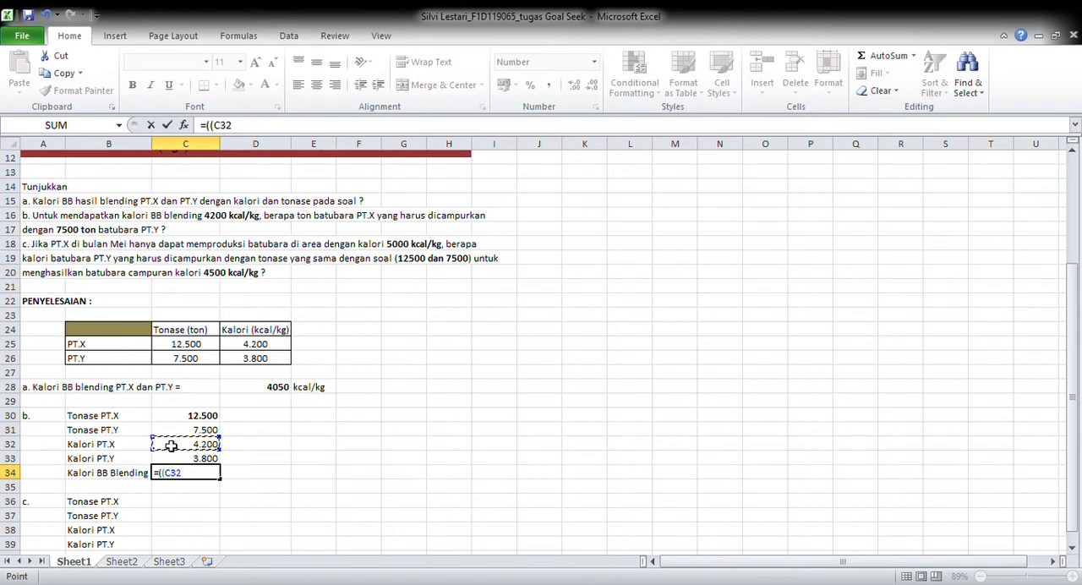
text(*)
click(173, 419)
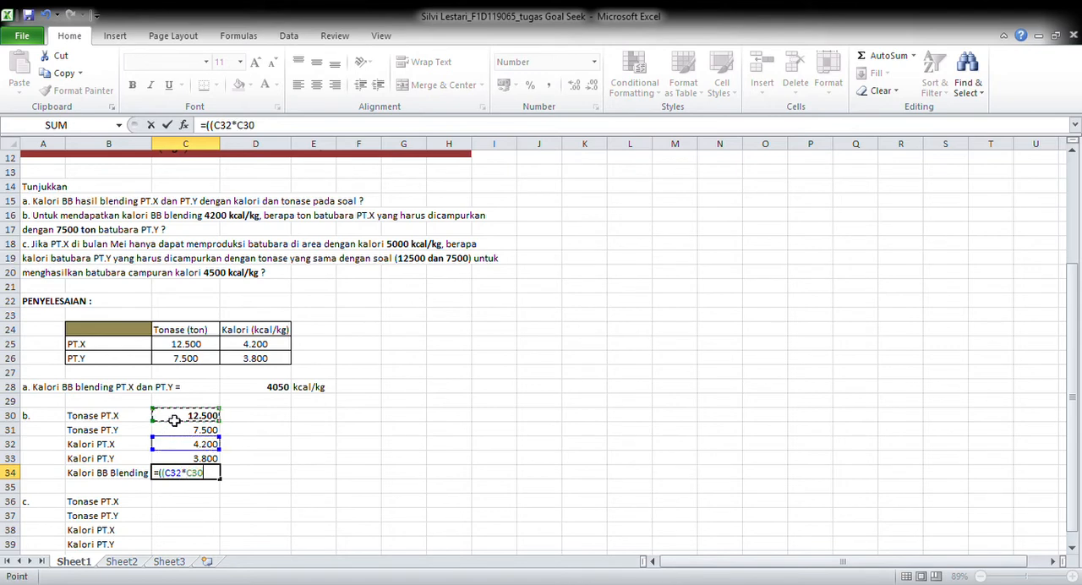
text()+()
click(184, 459)
text(*)
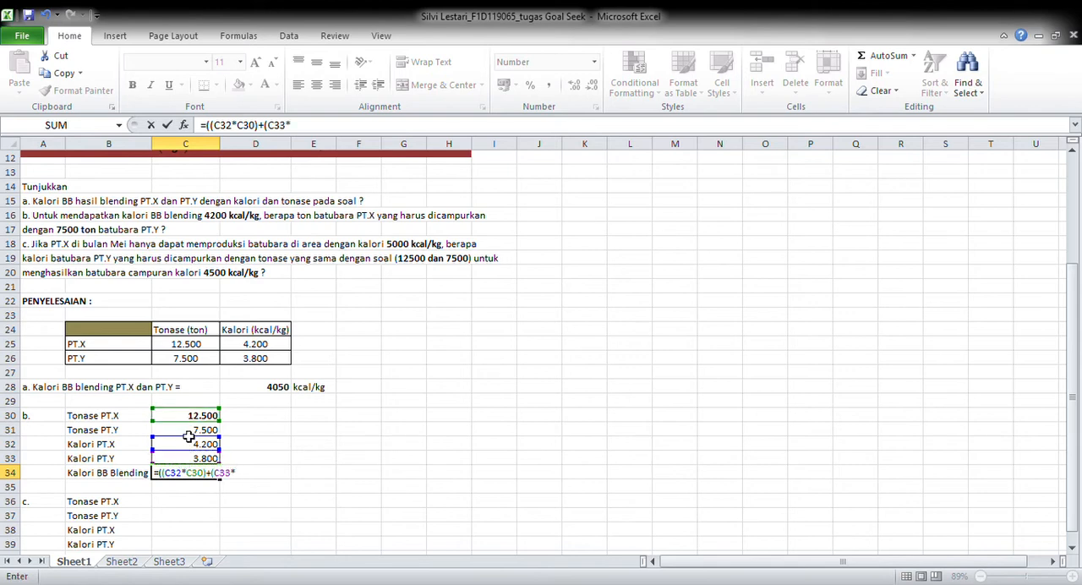
click(191, 433)
text()))
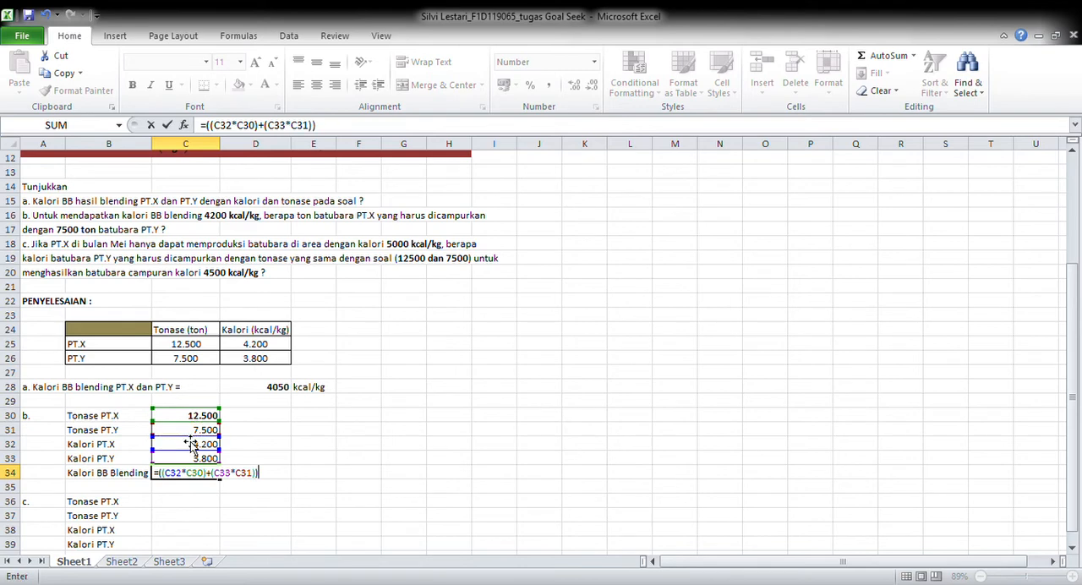
text(/()
Complete the C34 formula by dividing by the total tonnage (C30+C31) and enter it
click(175, 417)
text(+)
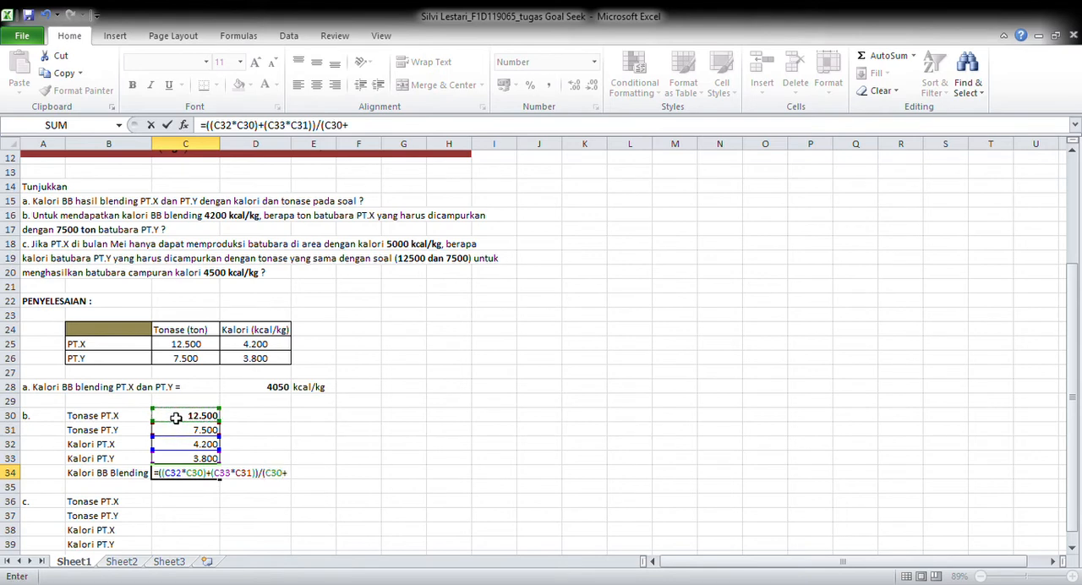
click(187, 434)
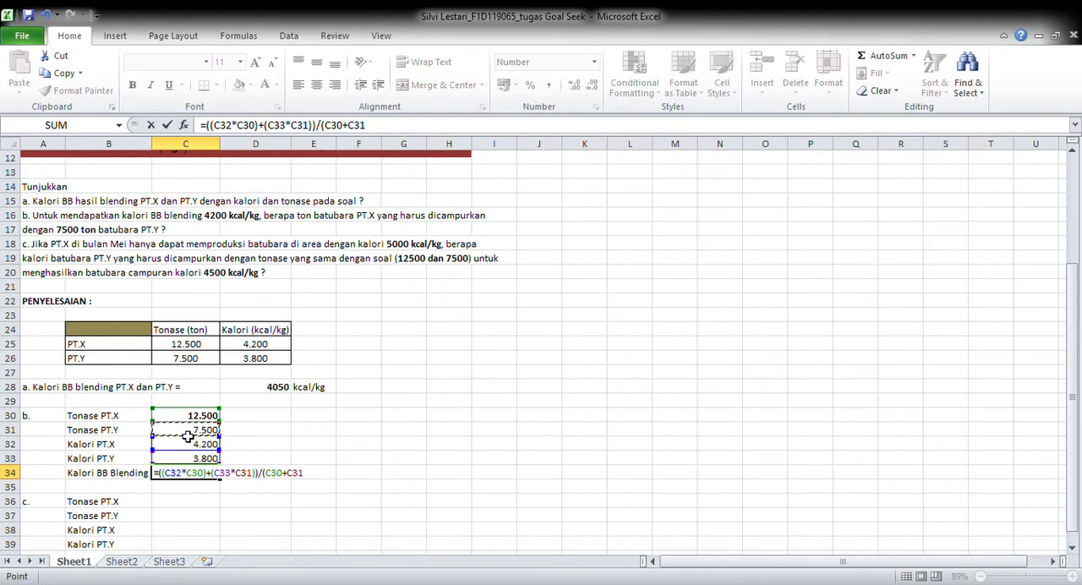
text())
key(Return)
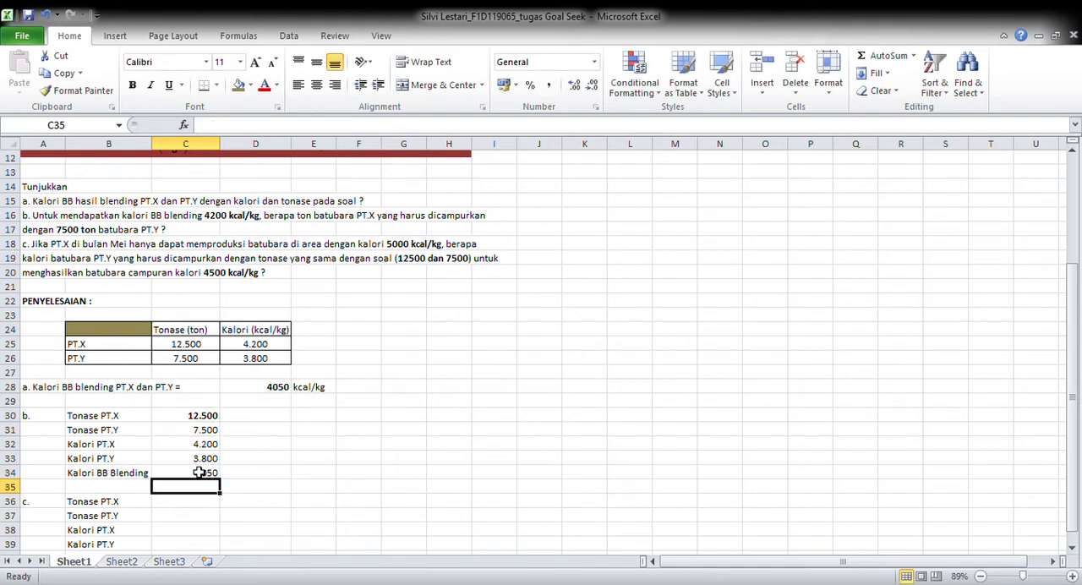
Run Goal Seek on C34 with a target value of 4200, changing the PT.X tonnage in C30, and keep the solution
click(183, 475)
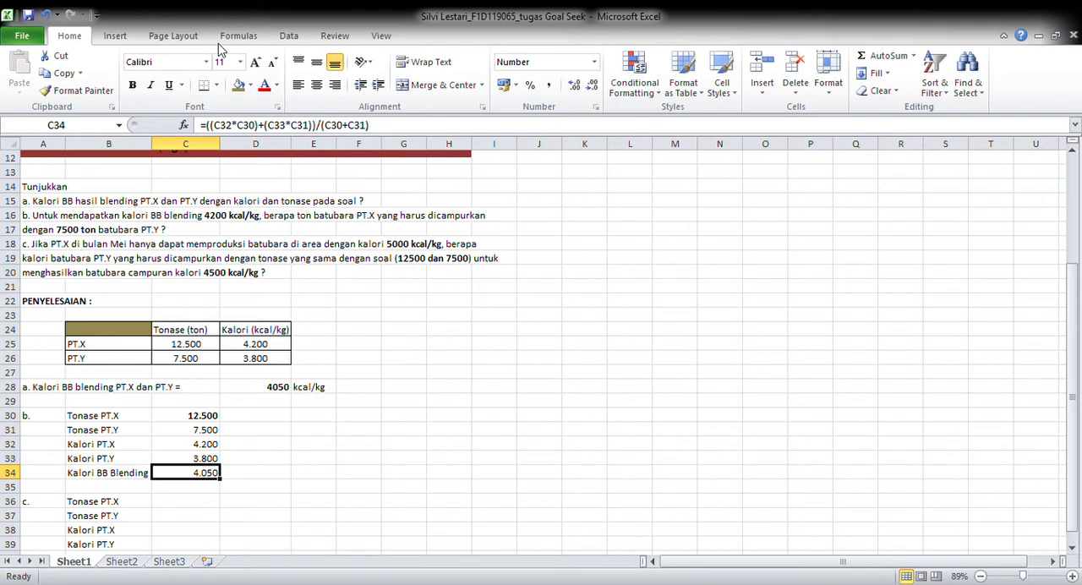
click(284, 39)
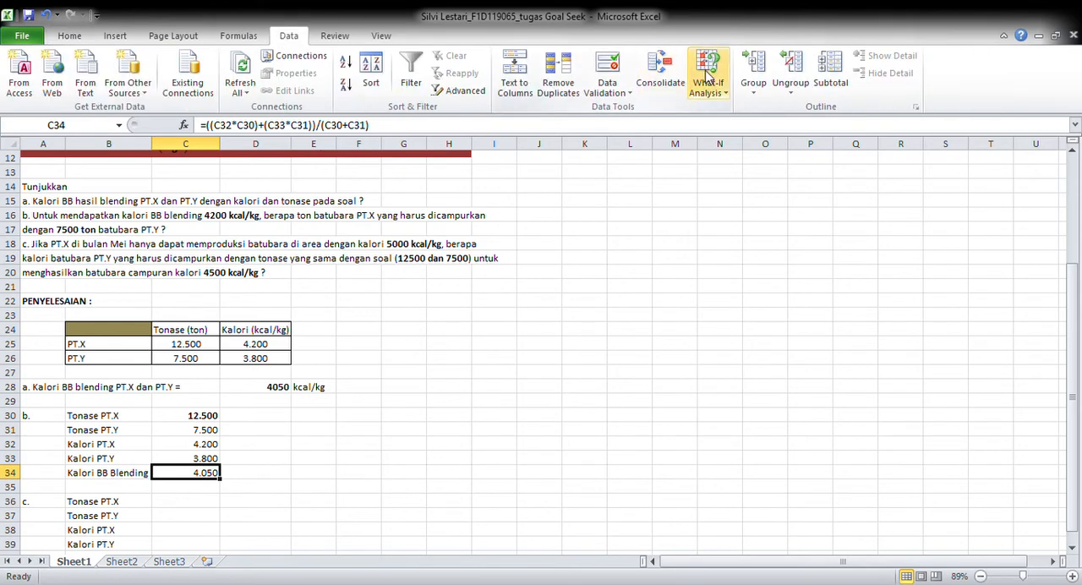
click(734, 122)
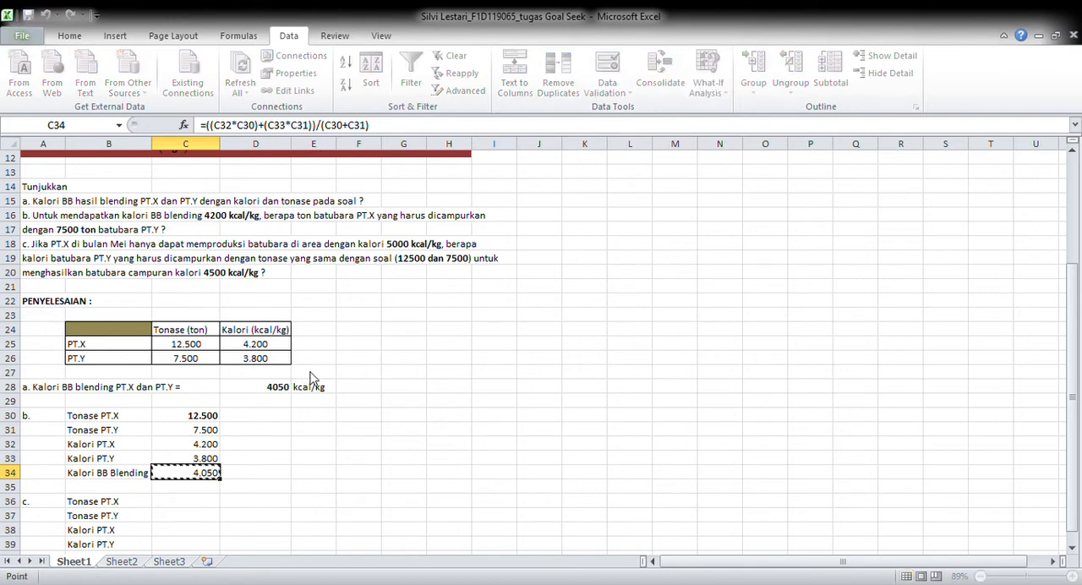
click(369, 391)
click(369, 410)
click(177, 417)
key(Return)
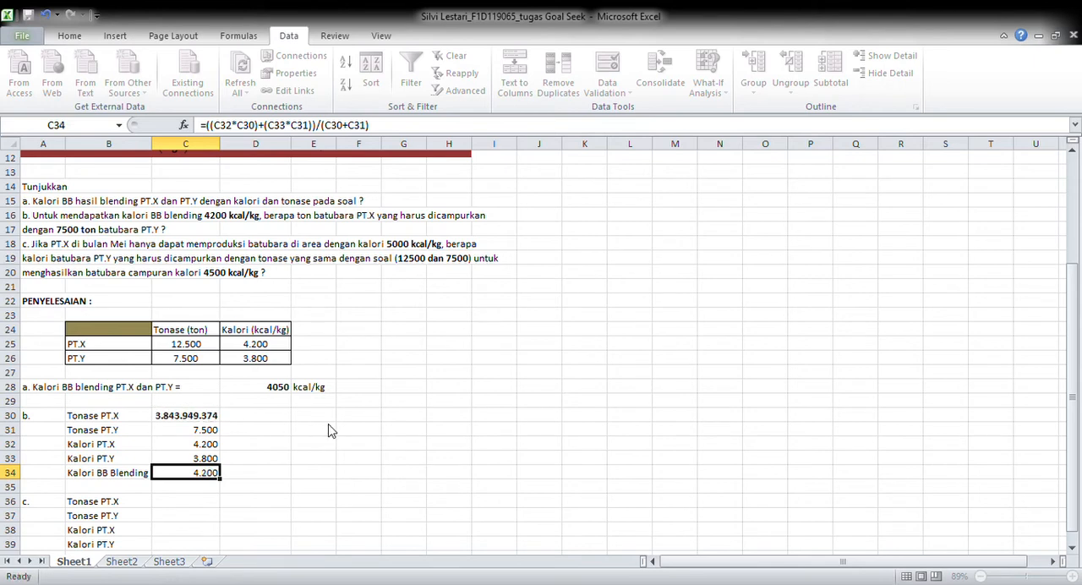
Toggle the bold formatting of the part b PT.X tonnage in C30 off and on again
click(175, 416)
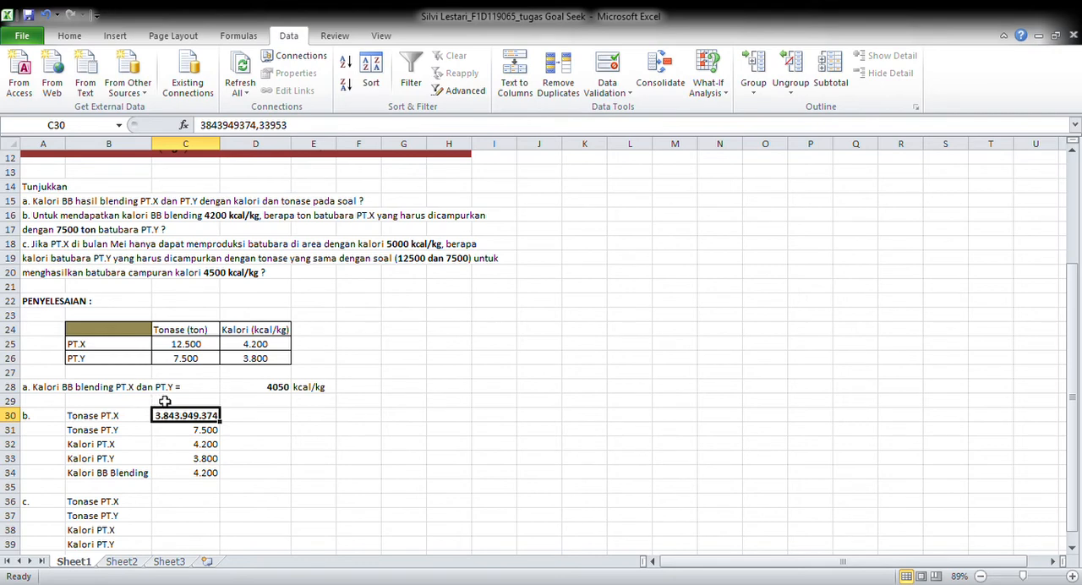
click(64, 38)
click(135, 85)
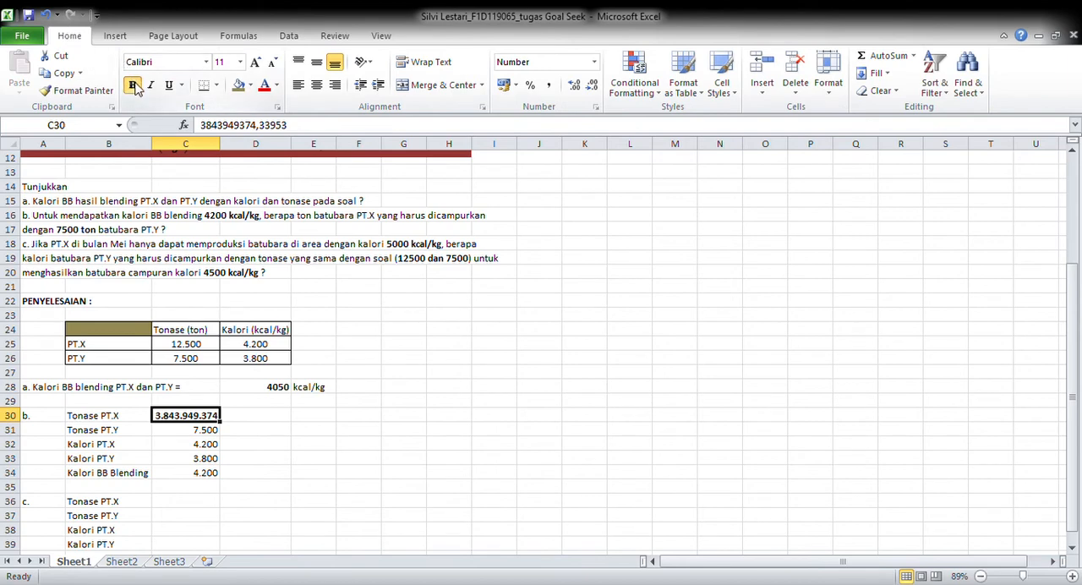
click(135, 84)
click(243, 444)
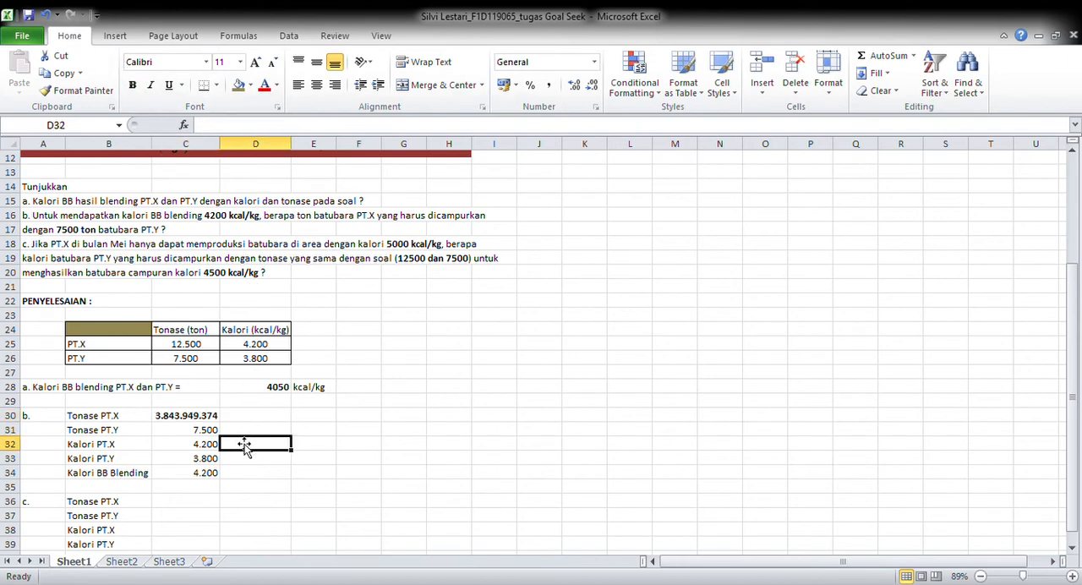
Fill in the part c tonnages with 12500 for PT.X in C36 and 7500 for PT.Y in C37
click(167, 504)
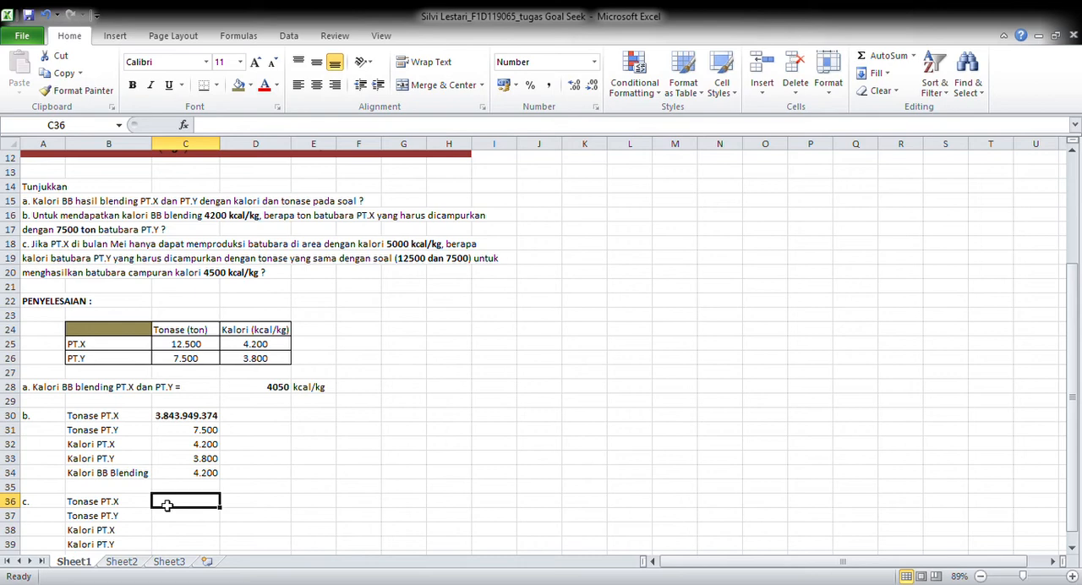
key(Down)
key(Down)
key(Down)
key(Down)
key(Down)
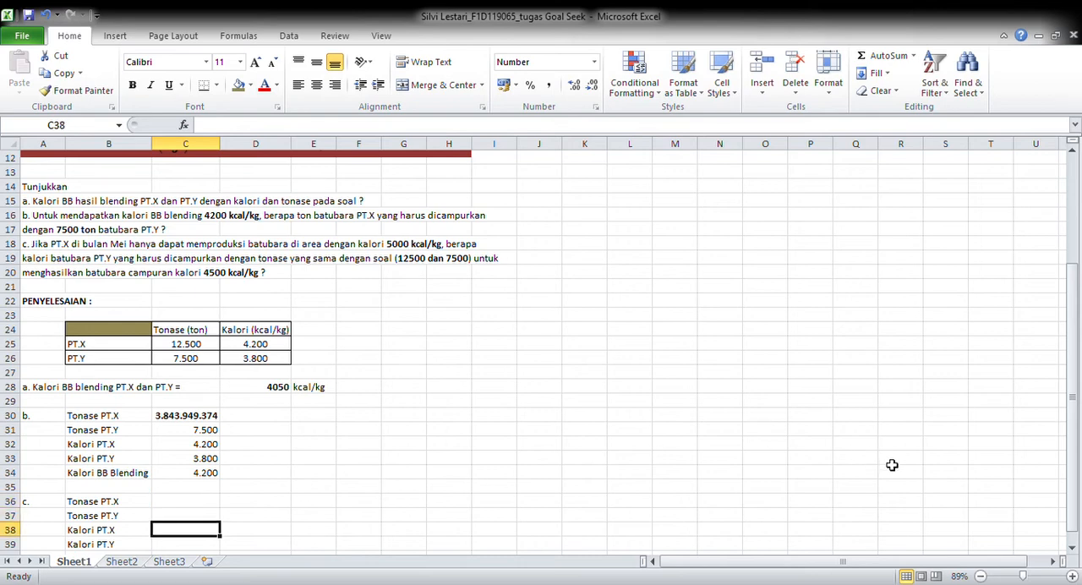
key(Down)
key(Down)
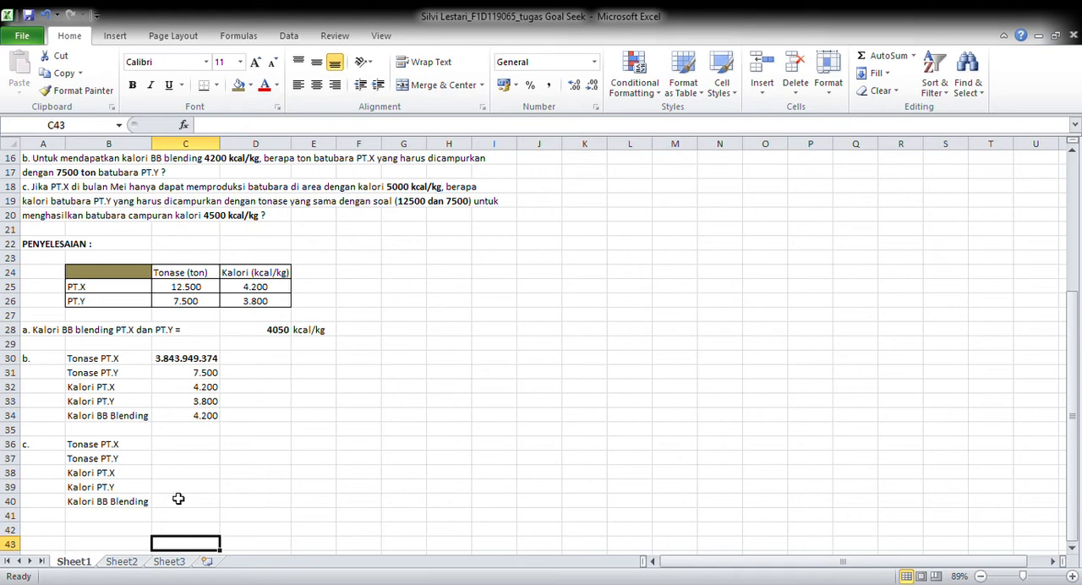
click(181, 448)
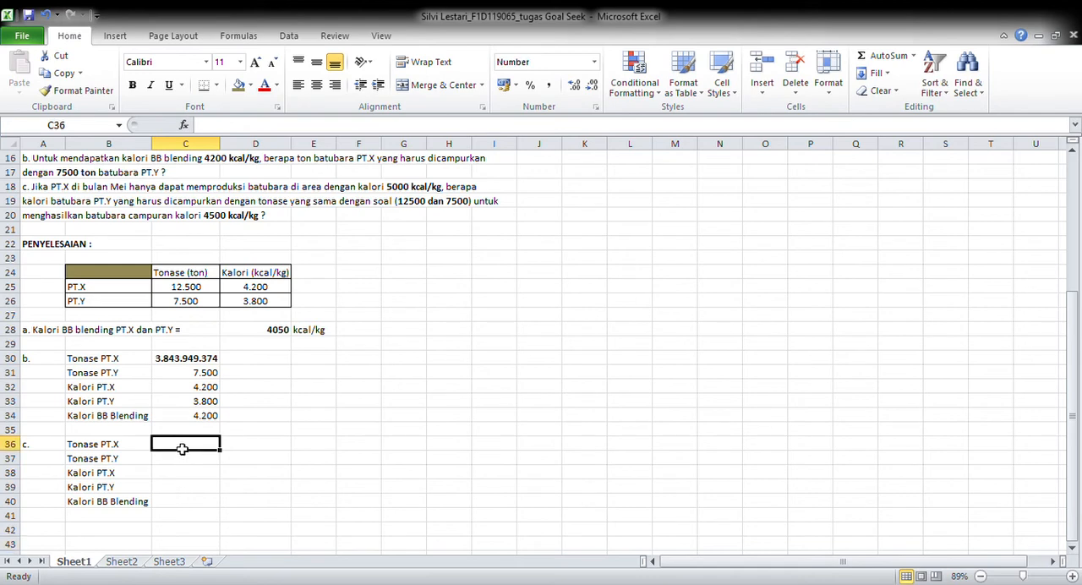
text(125--)
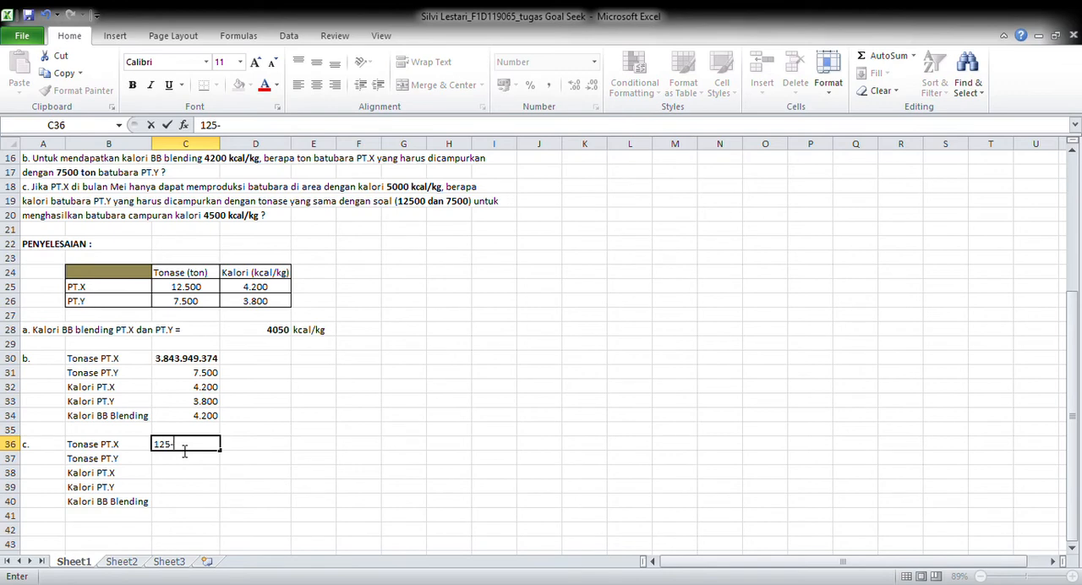
key(BackSpace)
key(BackSpace)
text(00)
click(182, 460)
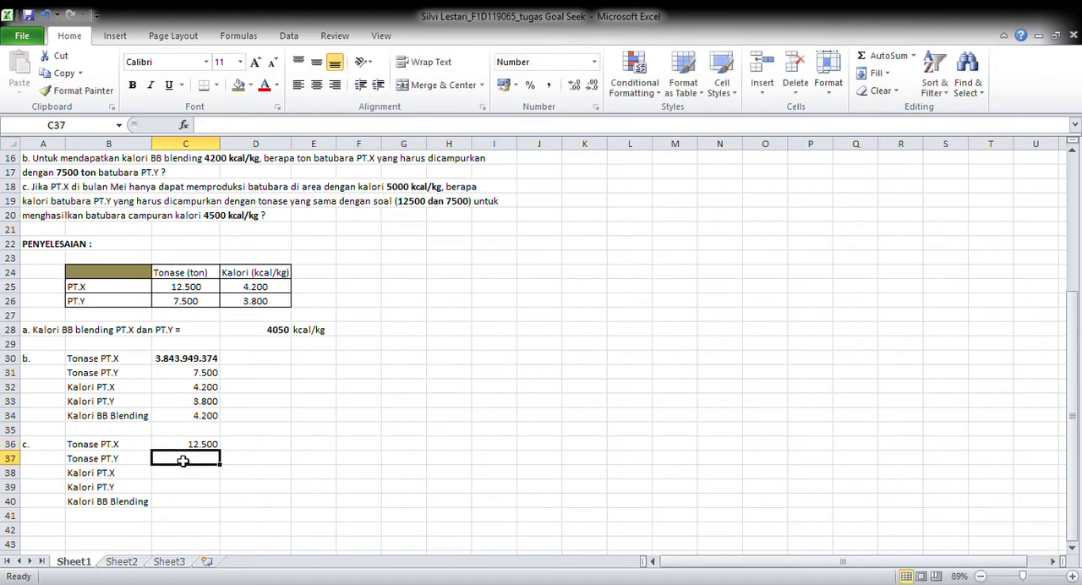
text(7500)
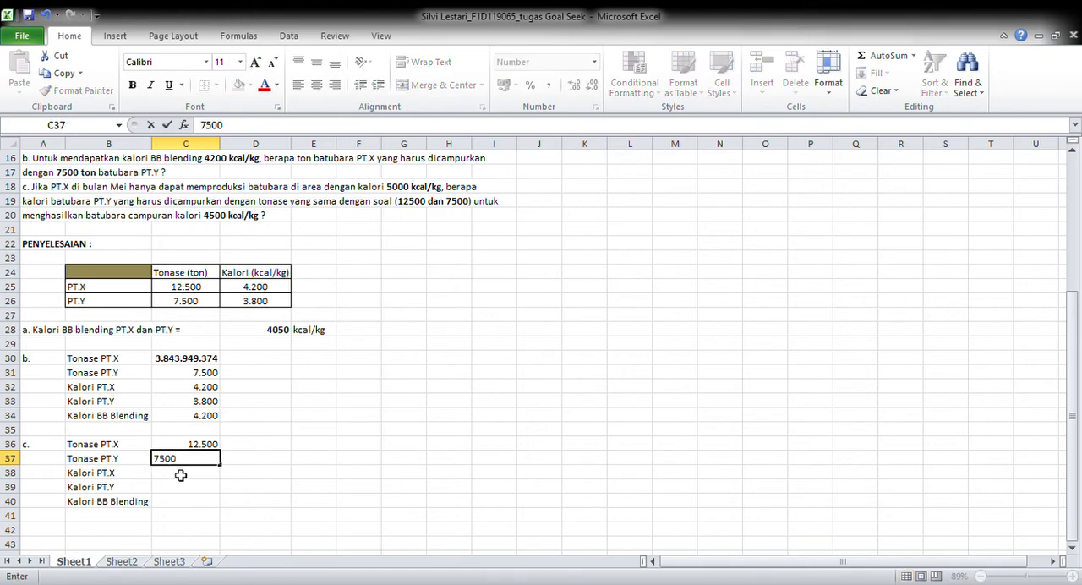
Fill in the part c calorie values with 5000 for PT.X in C38 and 3800 for PT.Y in C39
click(180, 475)
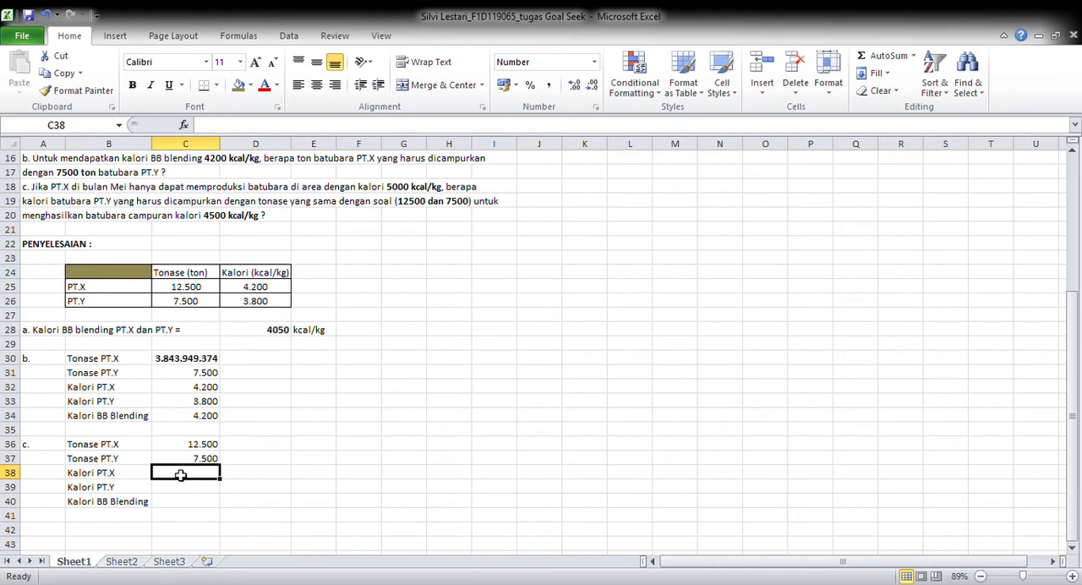
text(5000)
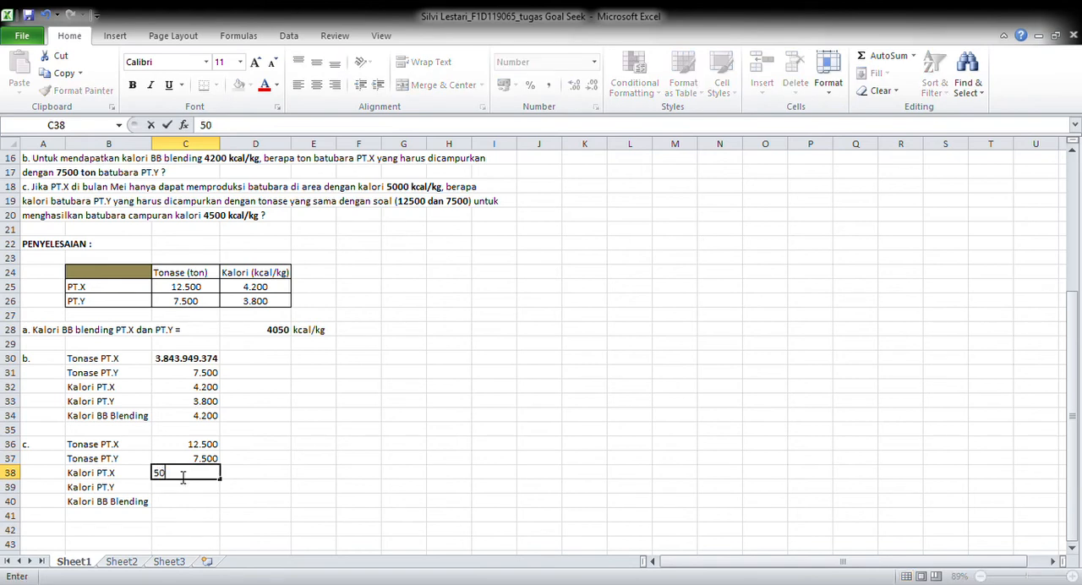
click(180, 490)
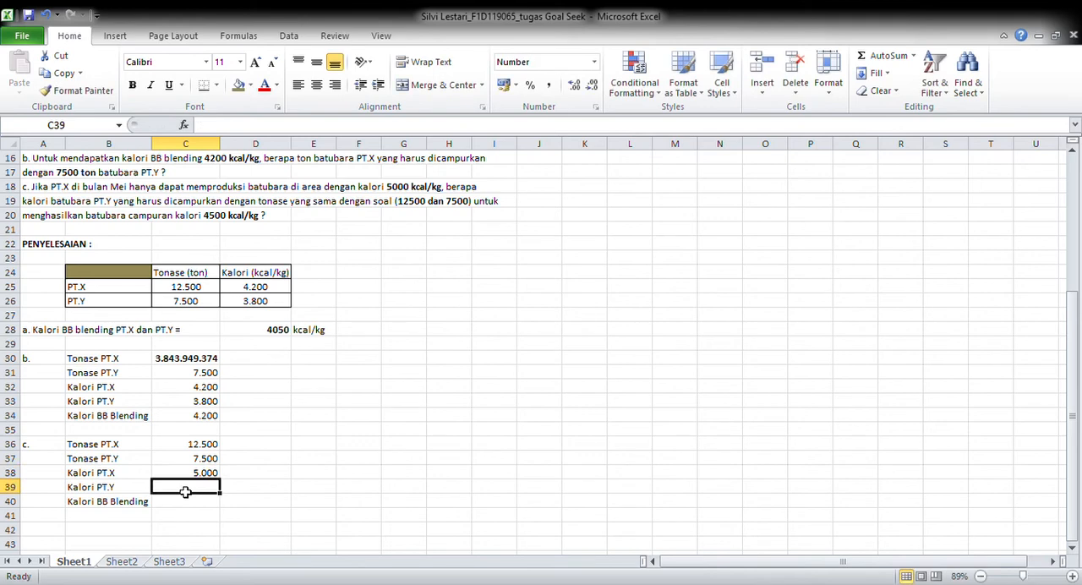
text(3800)
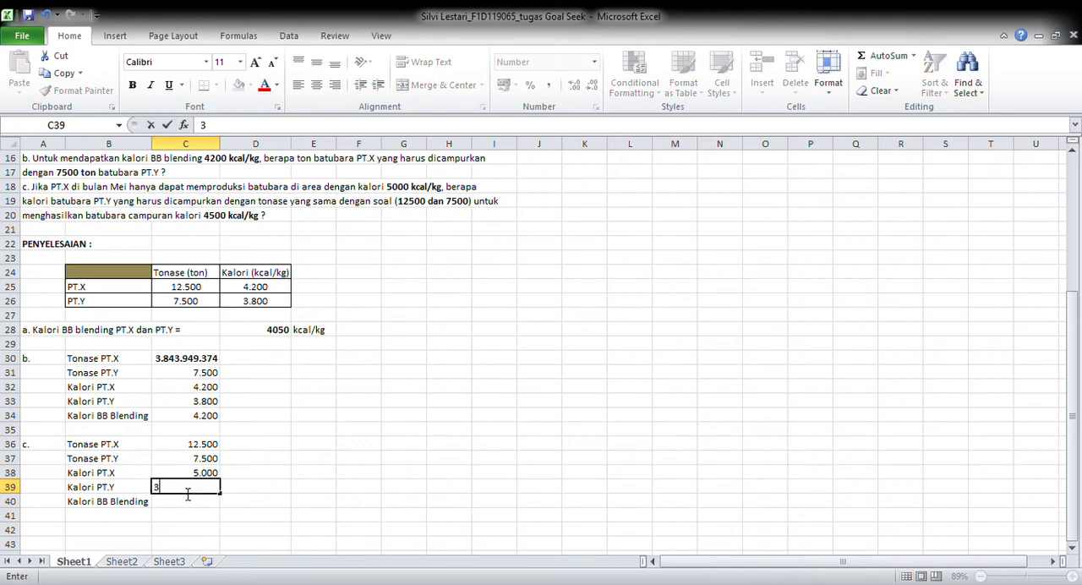
click(187, 507)
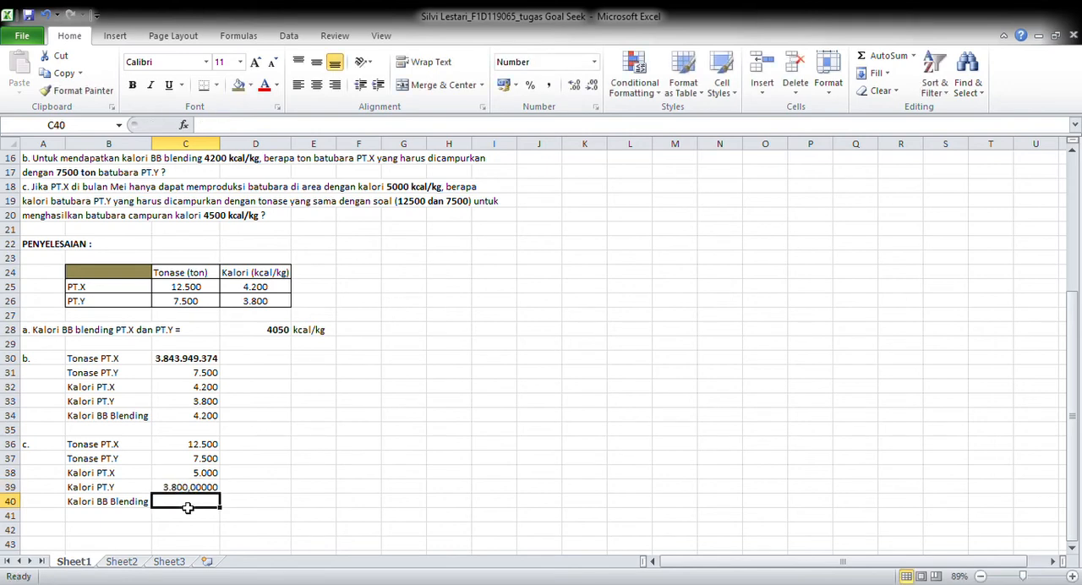
Format the part c PT.Y calorie value in C39 as a number with zero decimal places
click(186, 488)
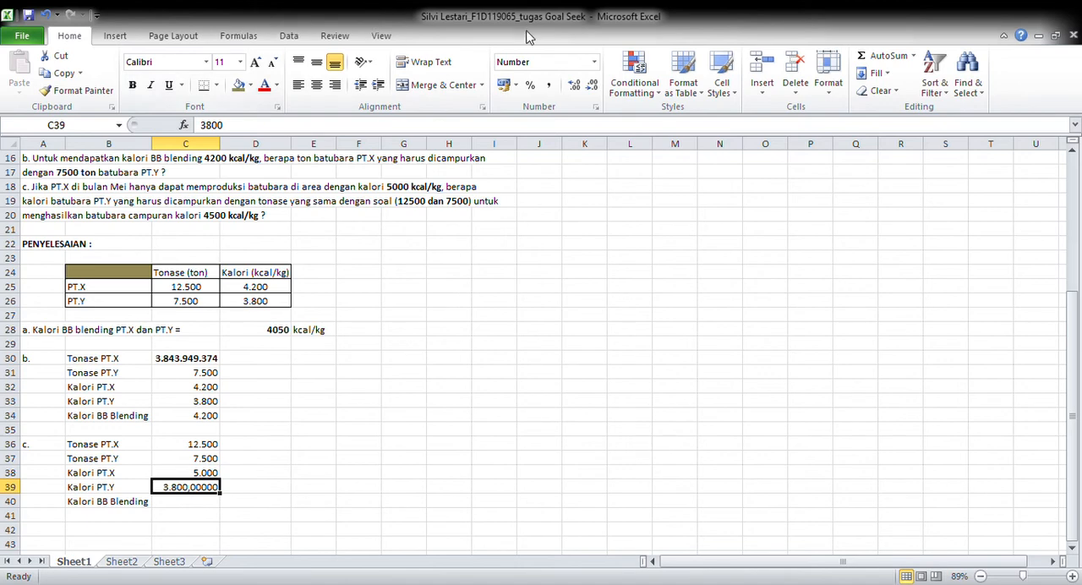
click(595, 63)
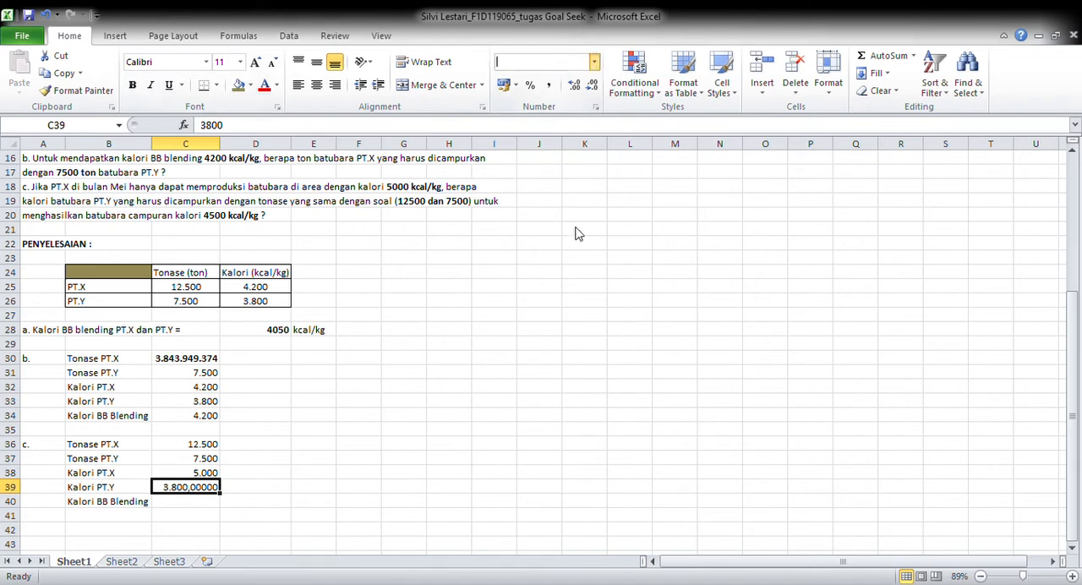
click(580, 434)
click(420, 563)
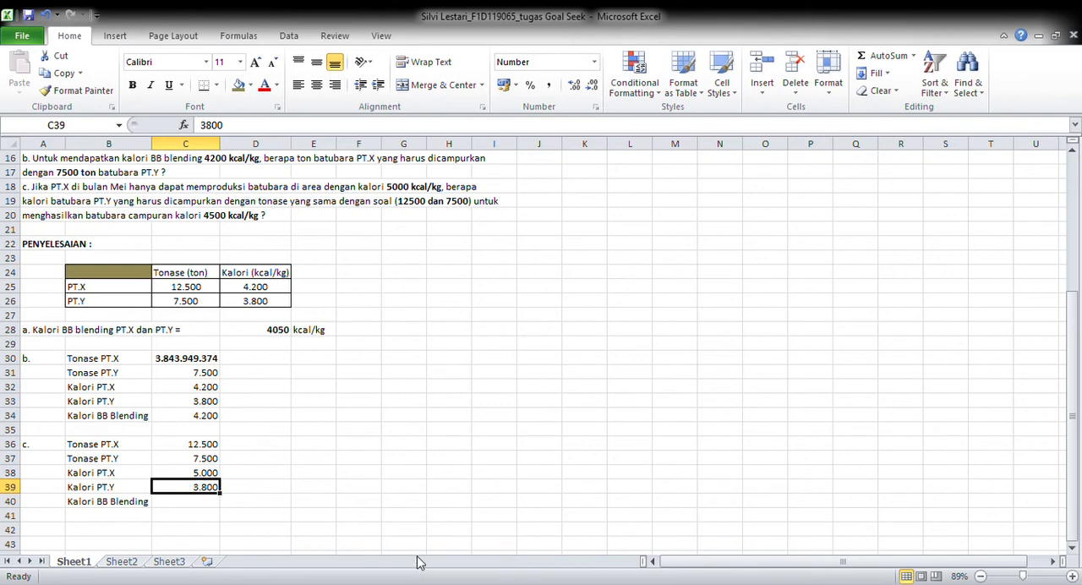
Begin the part c blended calorie formula in C40 with the numerator =((C38*C36)+(C39*C37))
click(192, 508)
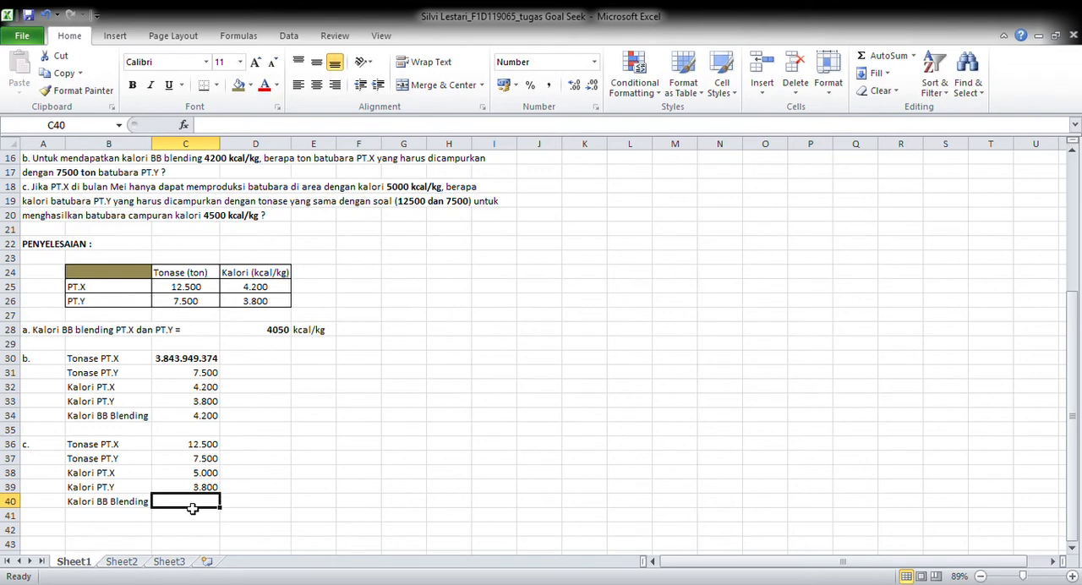
text(=)
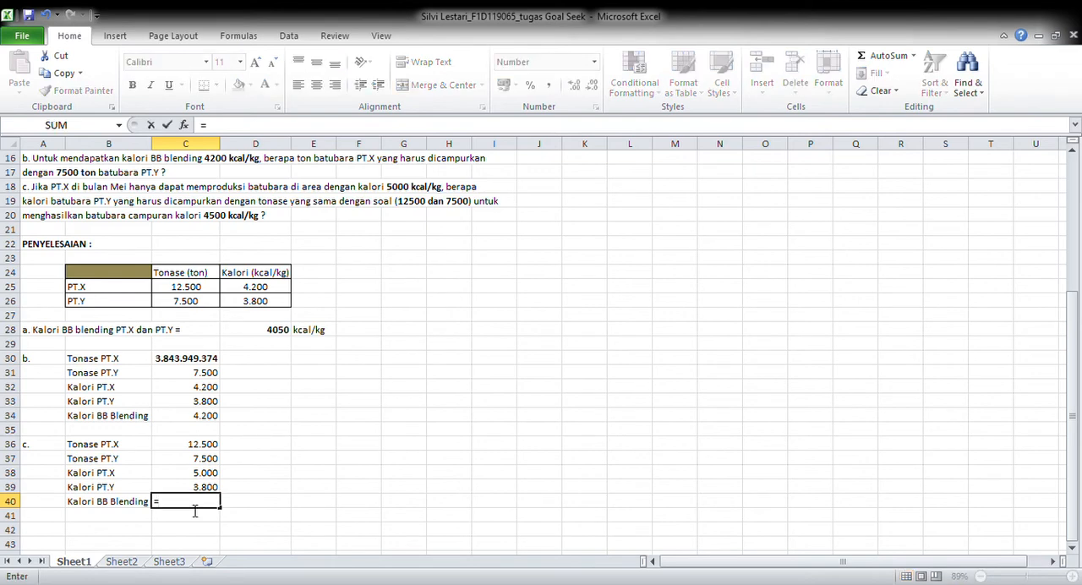
text((()
click(171, 479)
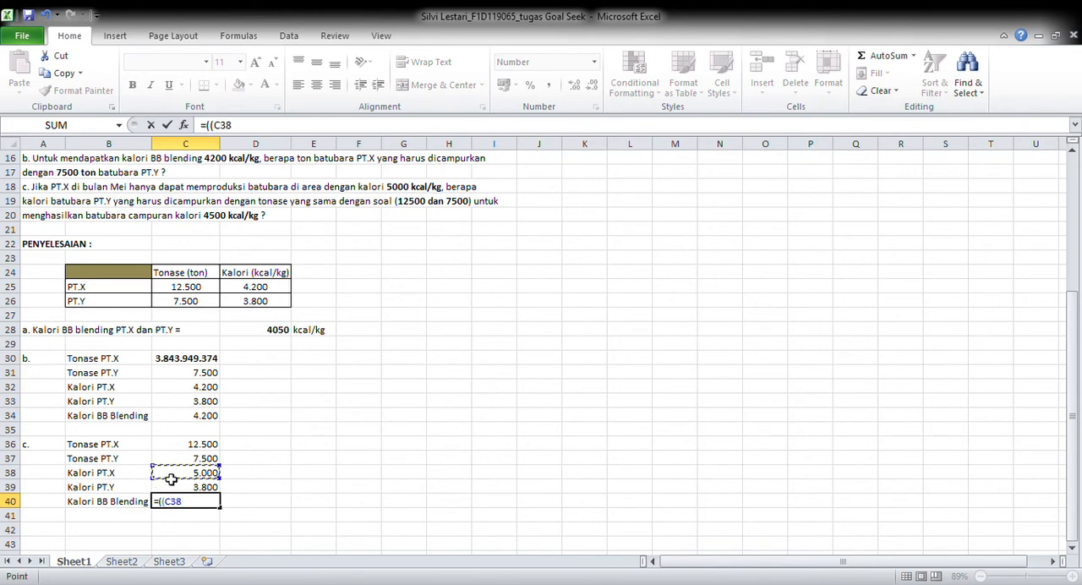
text(*)
click(180, 449)
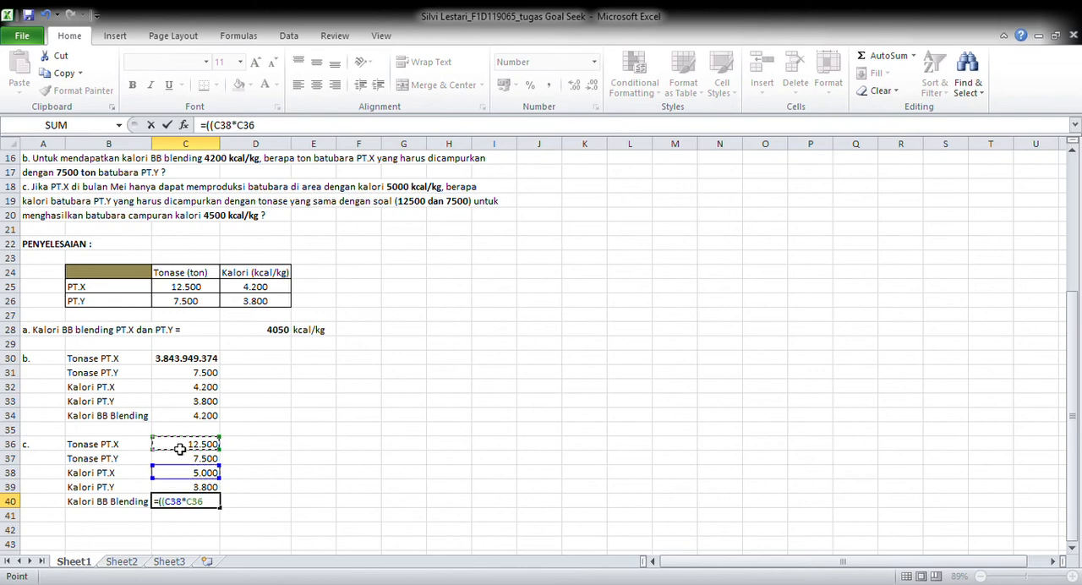
text()+()
click(199, 488)
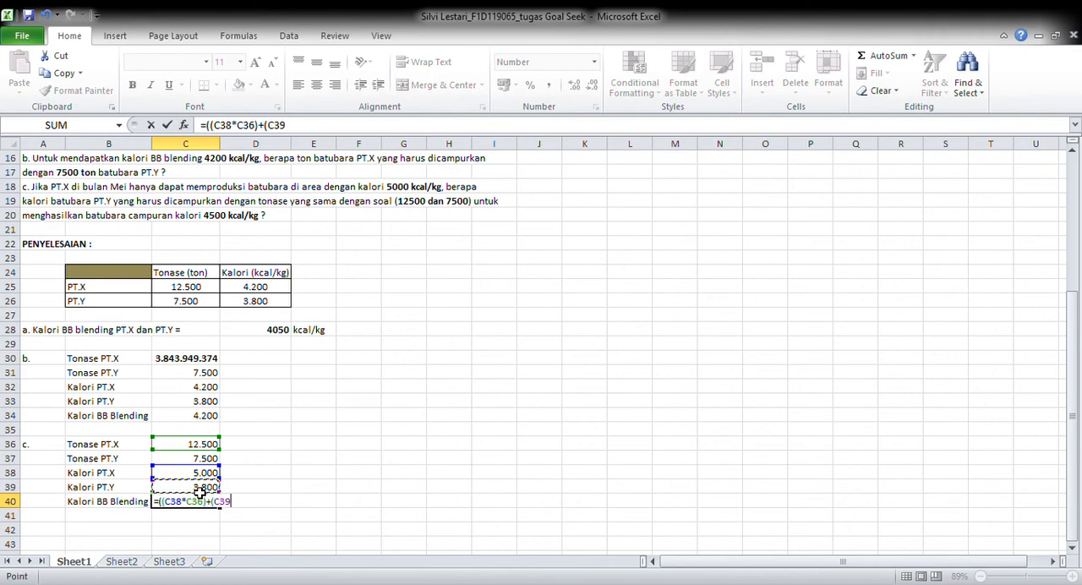
text(*)
click(204, 461)
text()))
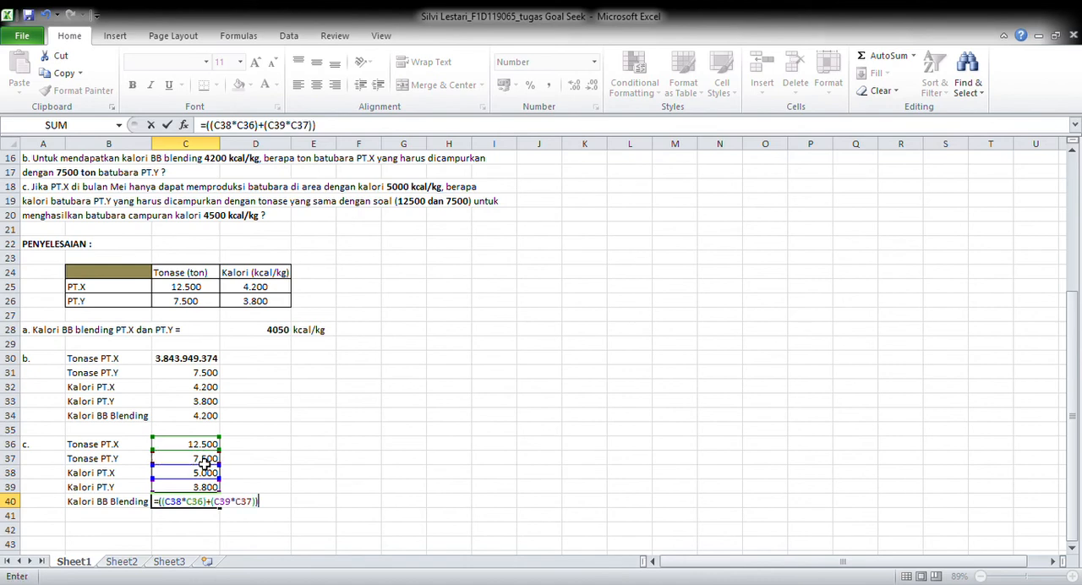
text(/()
Complete the C40 formula by dividing by the total tonnage (C36+C37) and enter it
click(187, 449)
text(+)
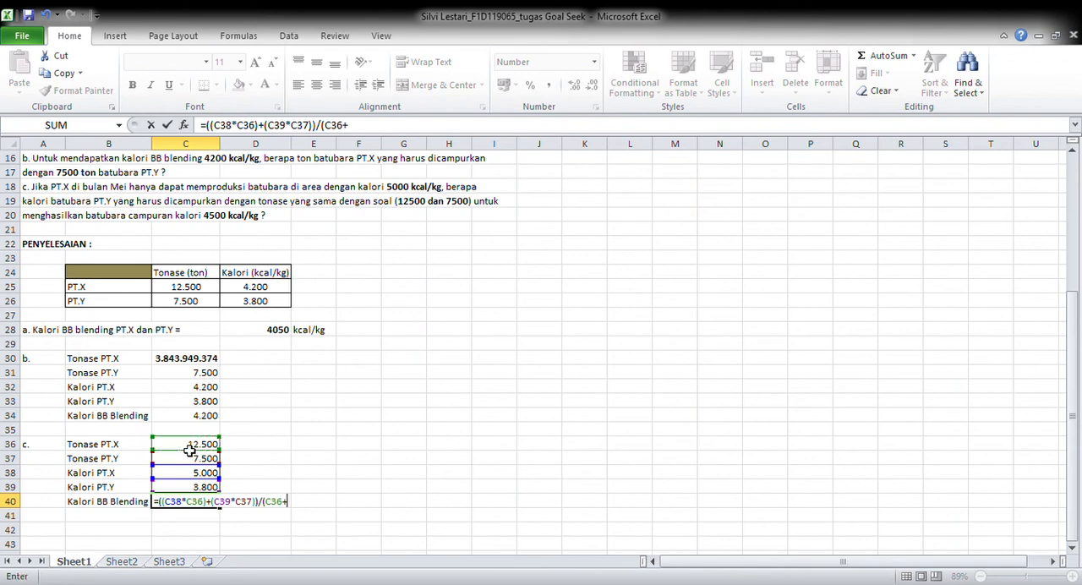
click(196, 462)
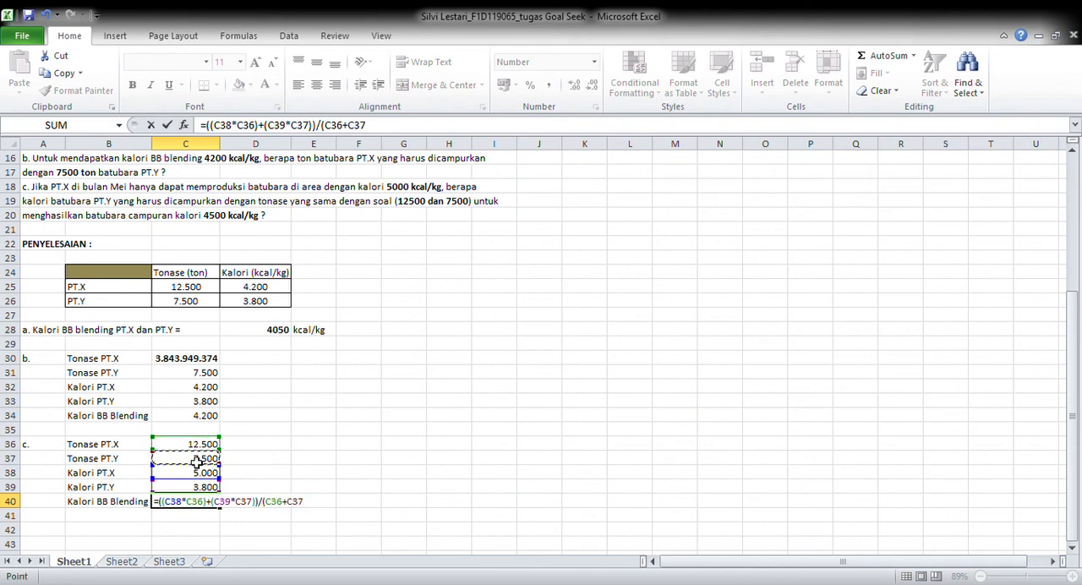
text())
key(Return)
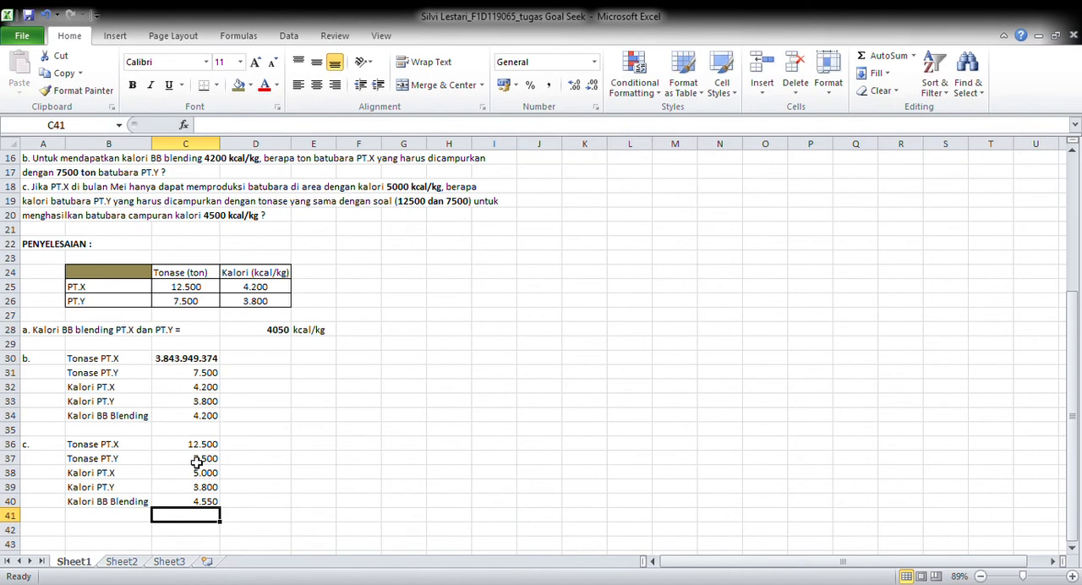
Run Goal Seek on C40 with a target value of 4500, changing the PT.Y calorie value in C39, and keep the solution
click(206, 504)
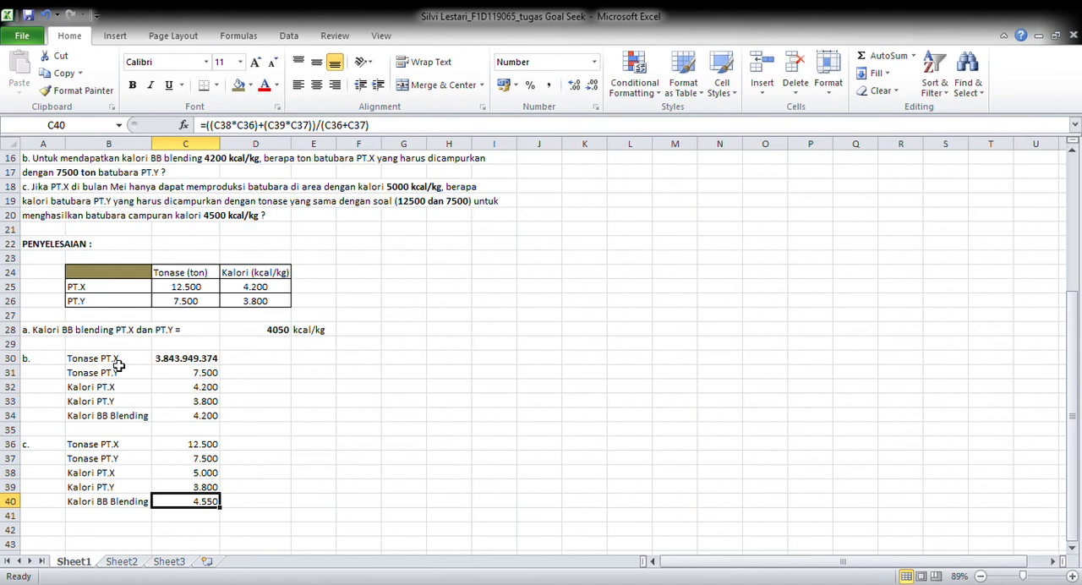
click(280, 40)
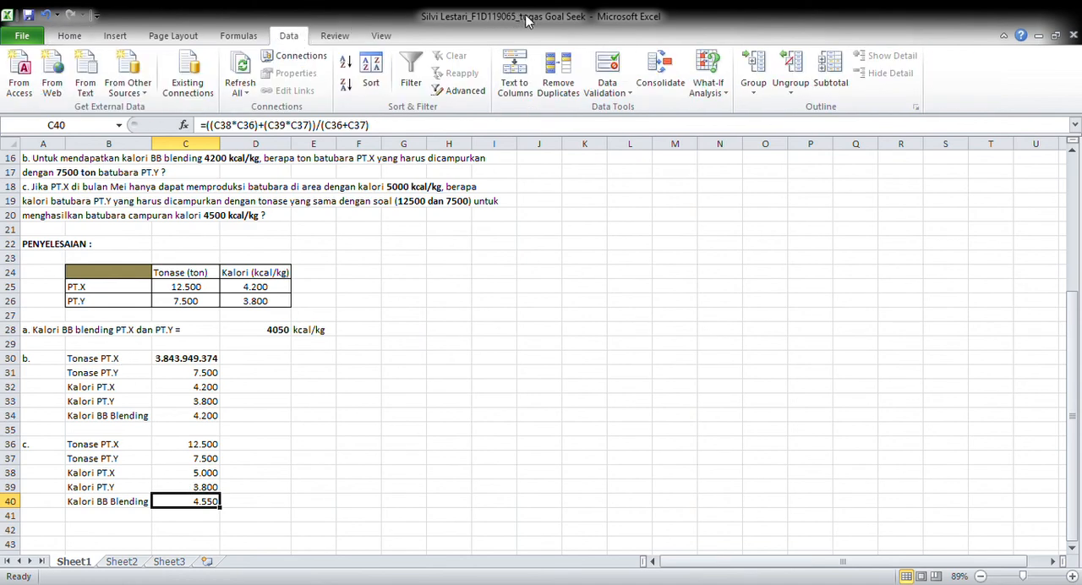
click(708, 64)
click(733, 131)
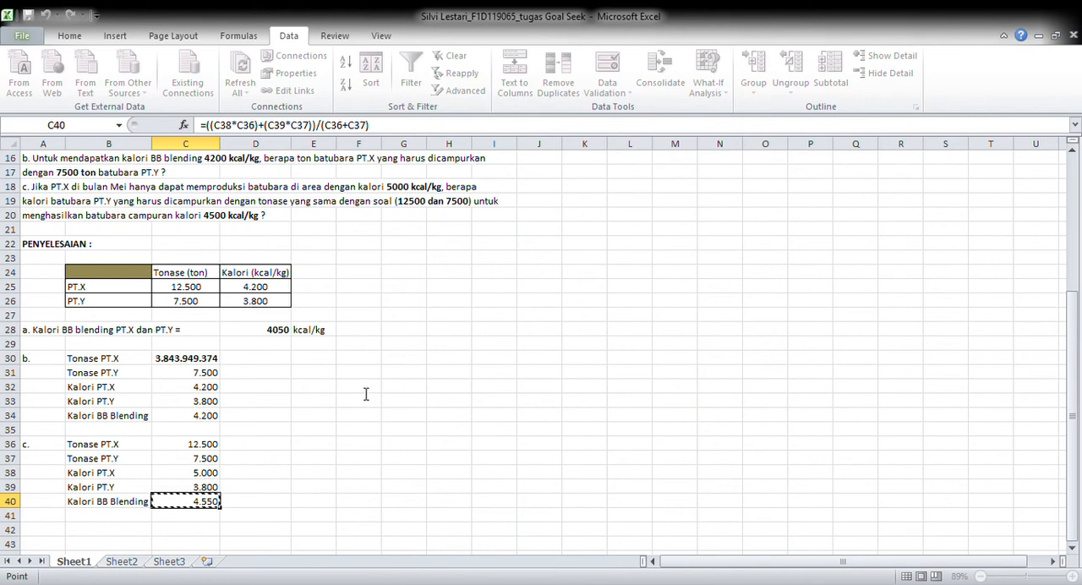
key(Escape)
click(360, 405)
click(188, 488)
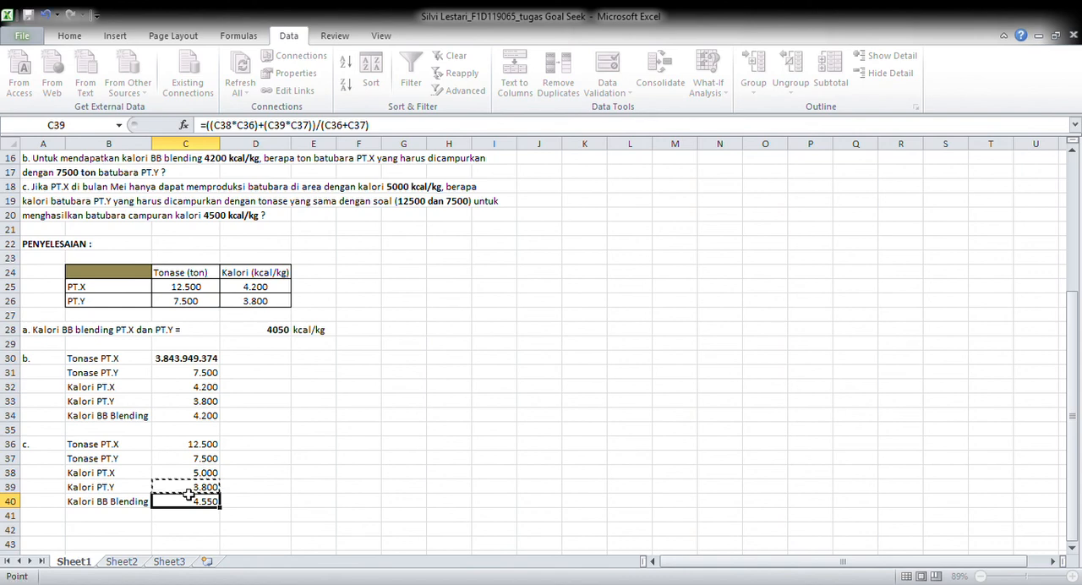
key(Return)
click(300, 418)
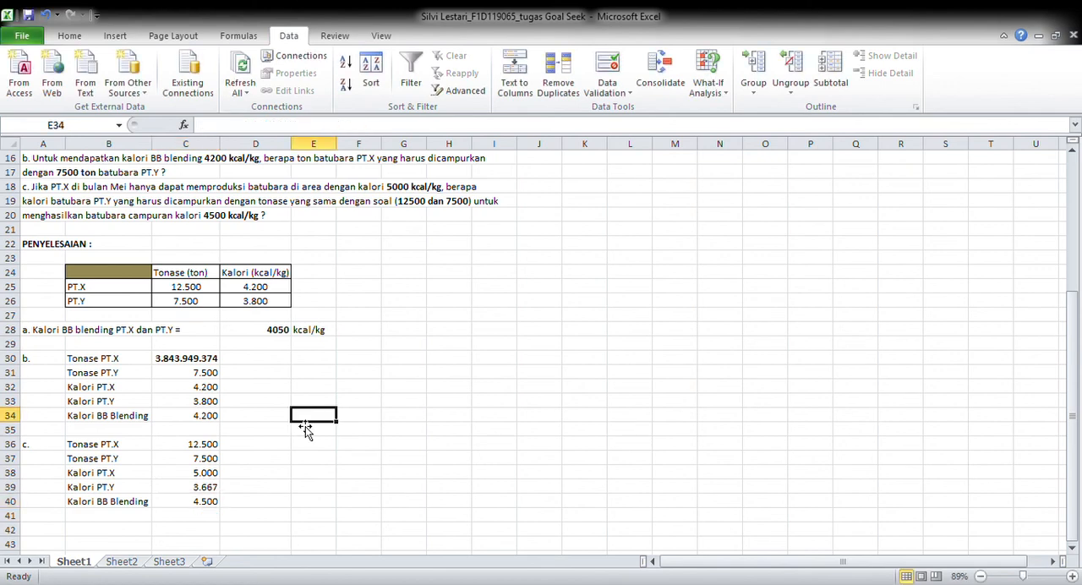
Format the part c PT.Y calorie result in C39 with five decimal places and make it bold
click(204, 488)
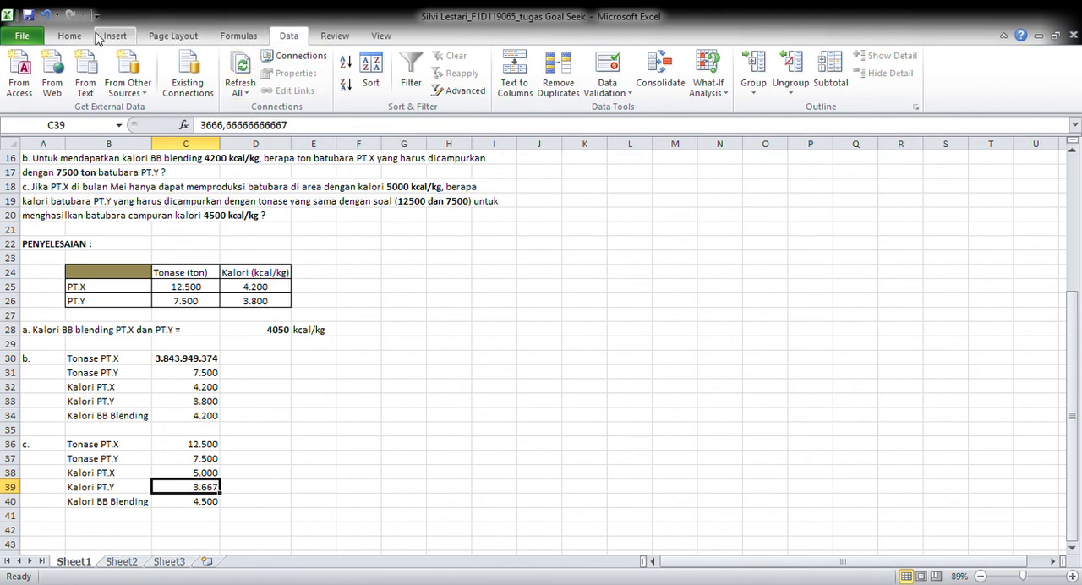
click(85, 36)
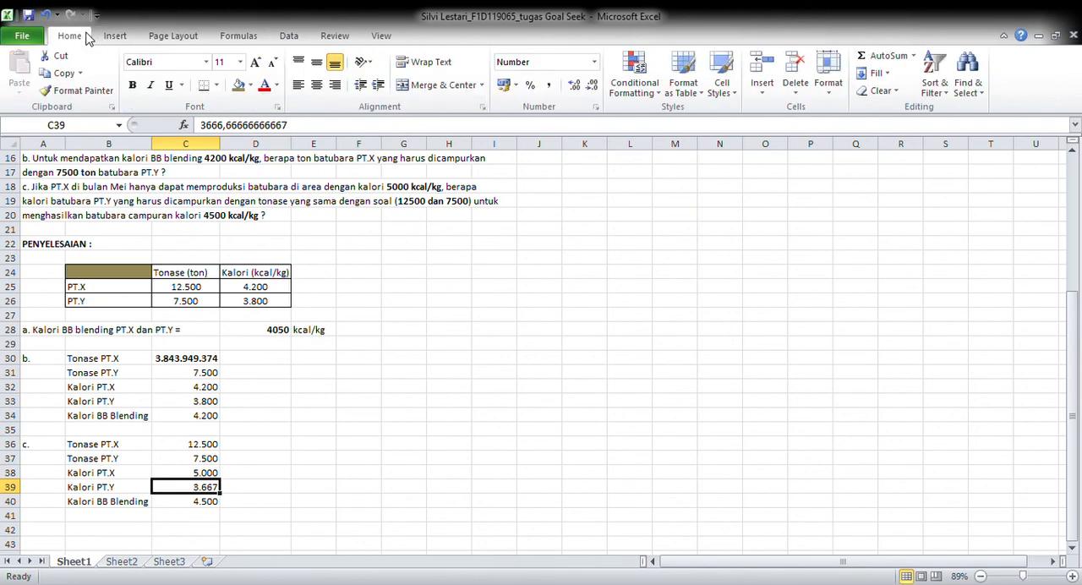
click(595, 65)
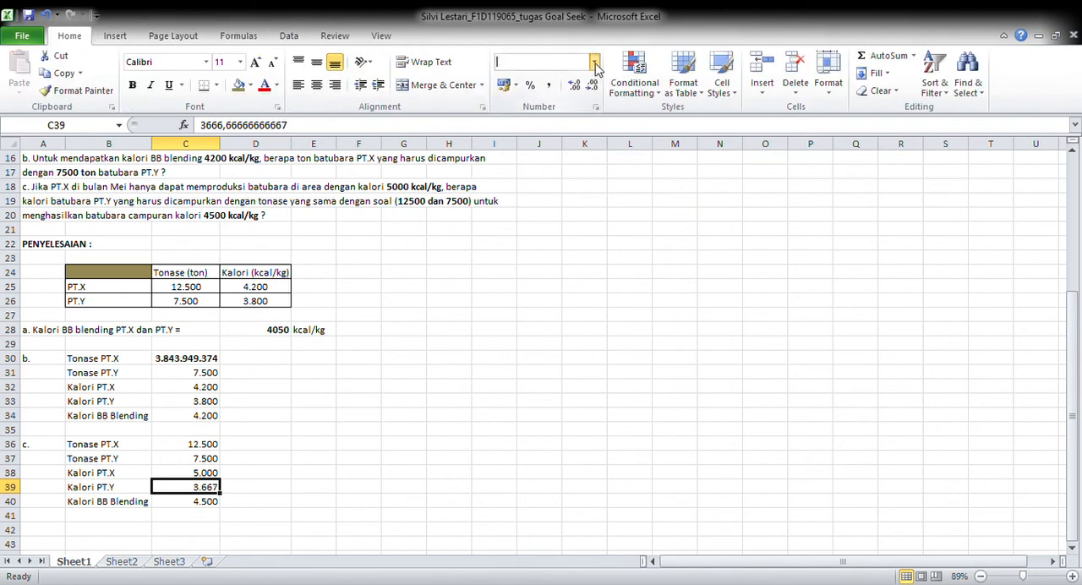
click(590, 433)
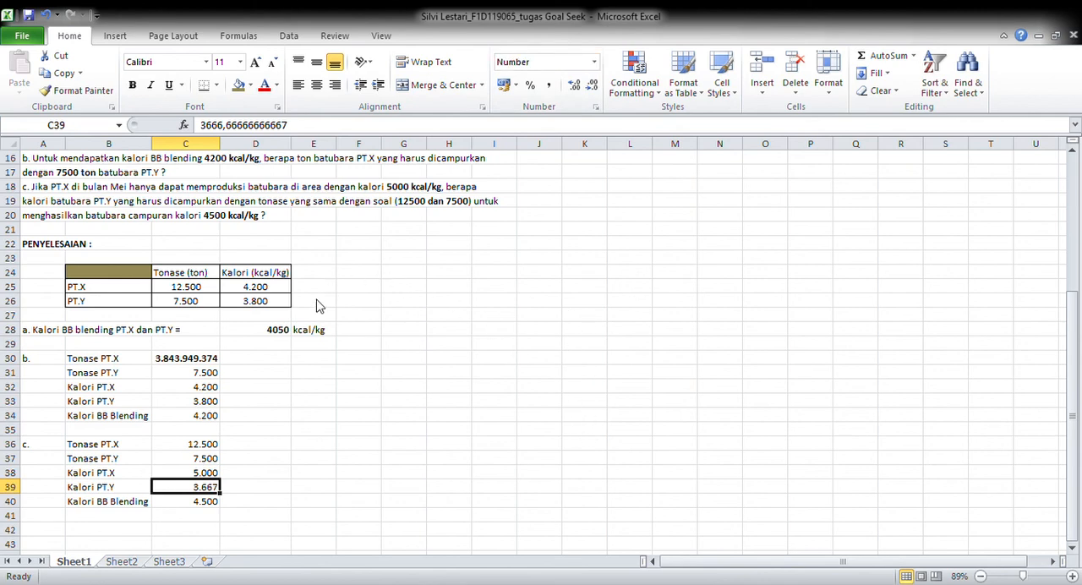
click(390, 553)
click(133, 86)
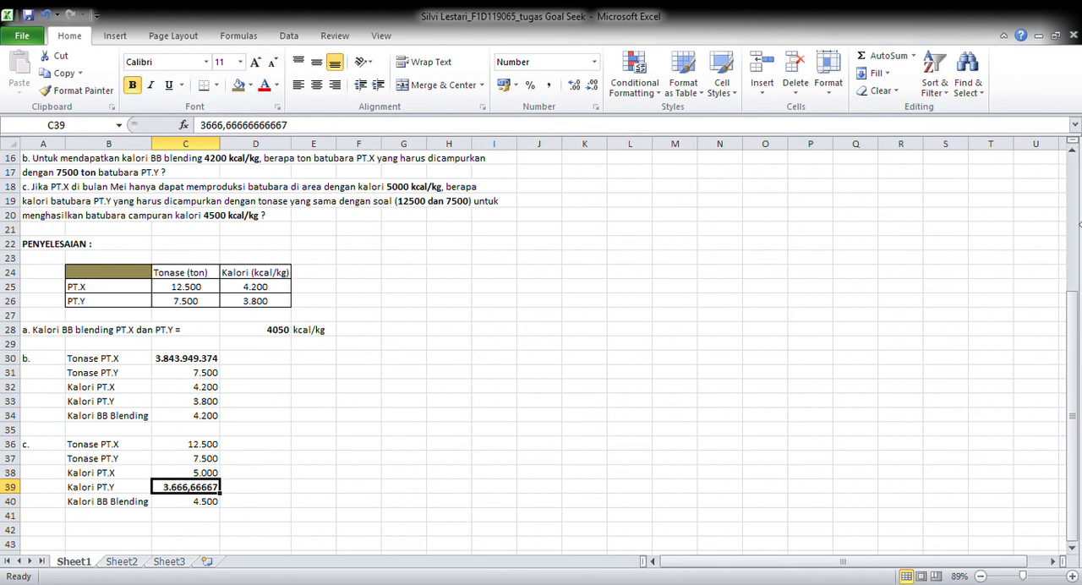
click(1072, 149)
click(1071, 149)
click(1071, 149)
click(1071, 149)
click(1072, 150)
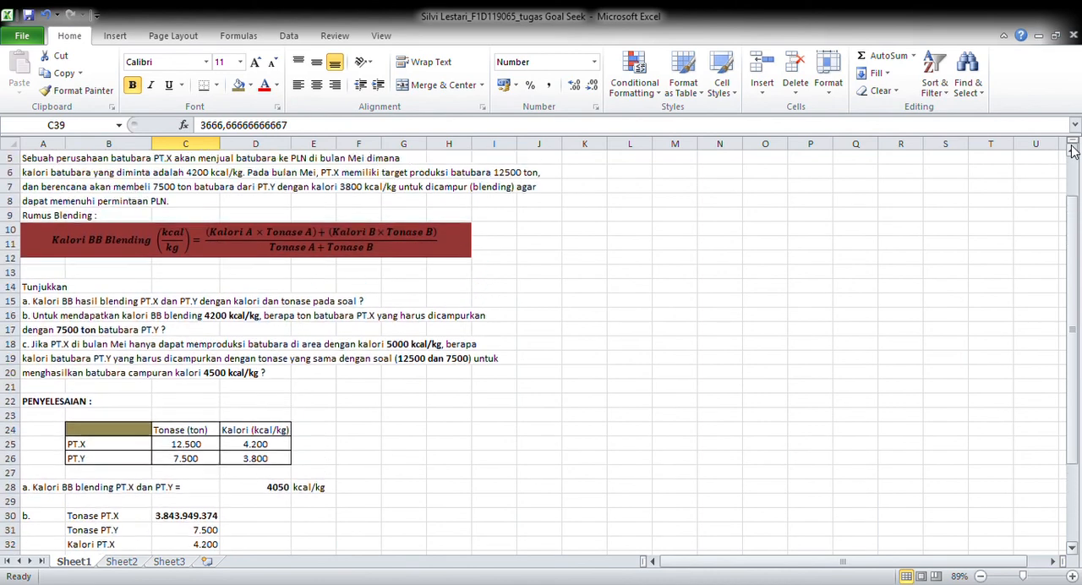